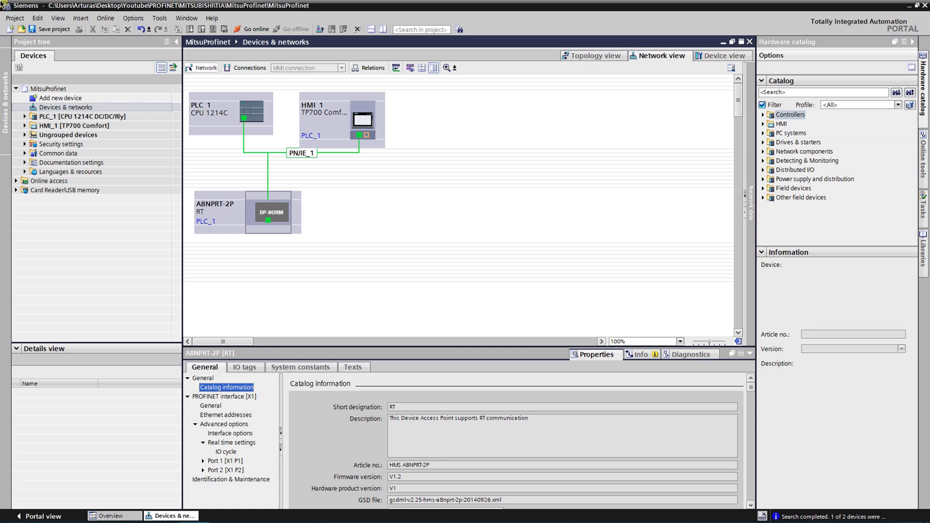
- Open the device configuration of PLC_1 and show the properties of its PROFINET interface [X1]
click(252, 116)
click(718, 57)
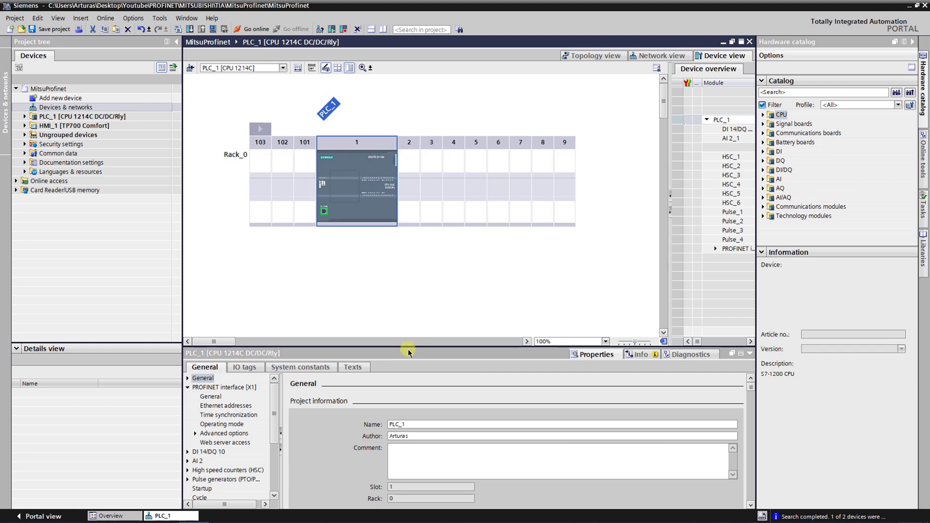
drag(409, 349, 409, 262)
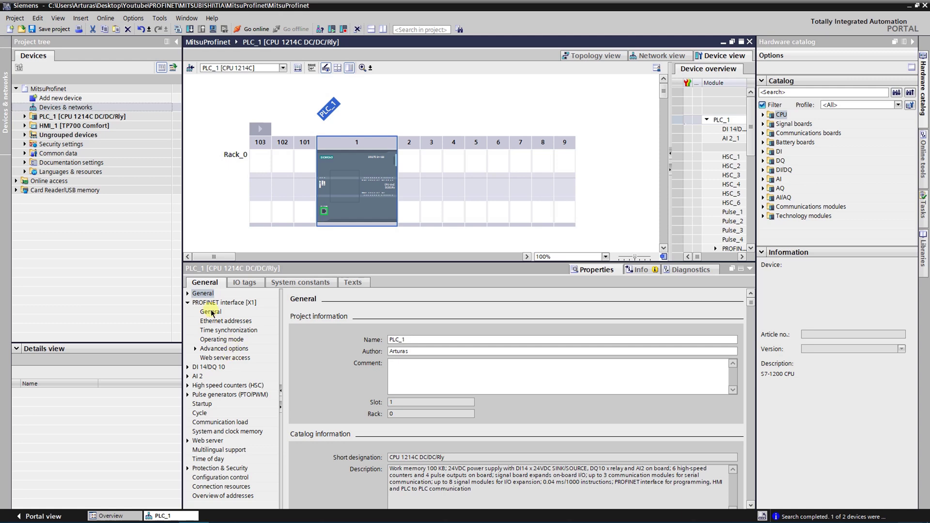
click(203, 303)
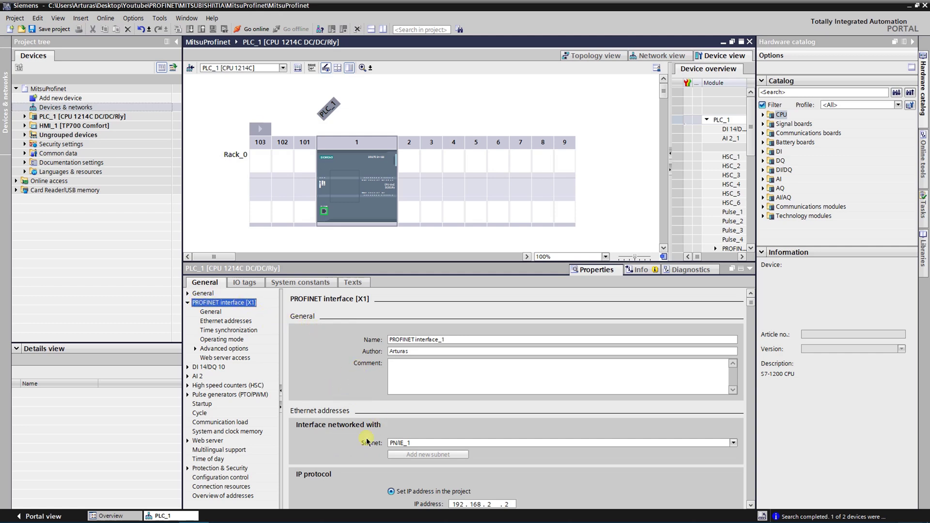
- Review the IP address and subnet mask of PLC_1's PROFINET interface and return to the network view
scroll(348, 430, down, 5)
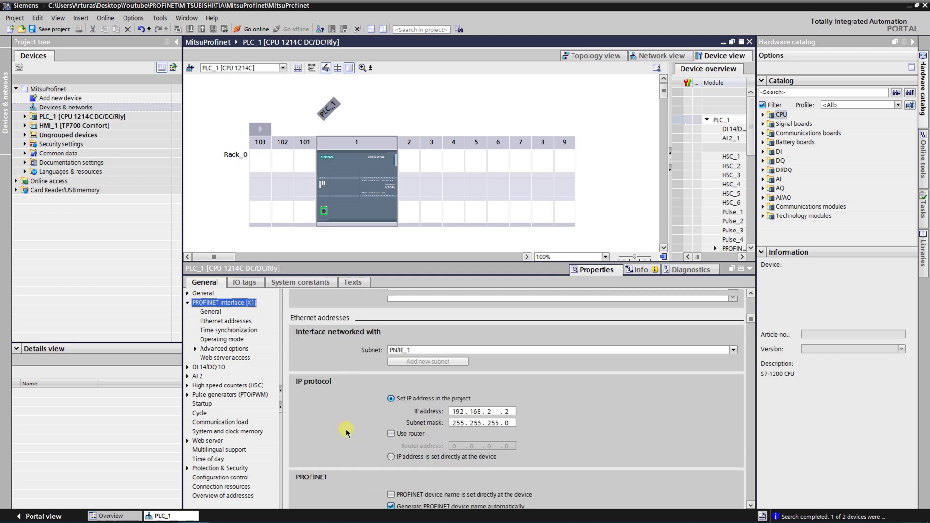
scroll(346, 430, down, 1)
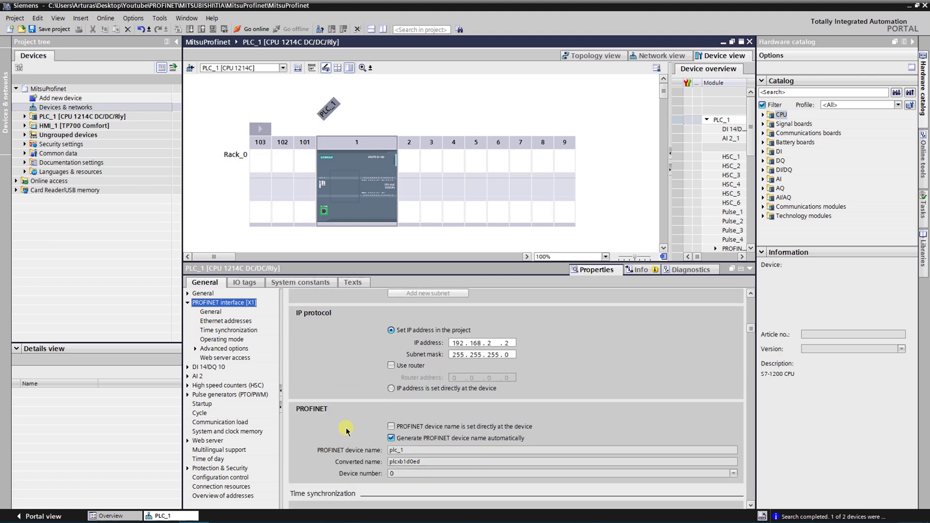
double_click(456, 342)
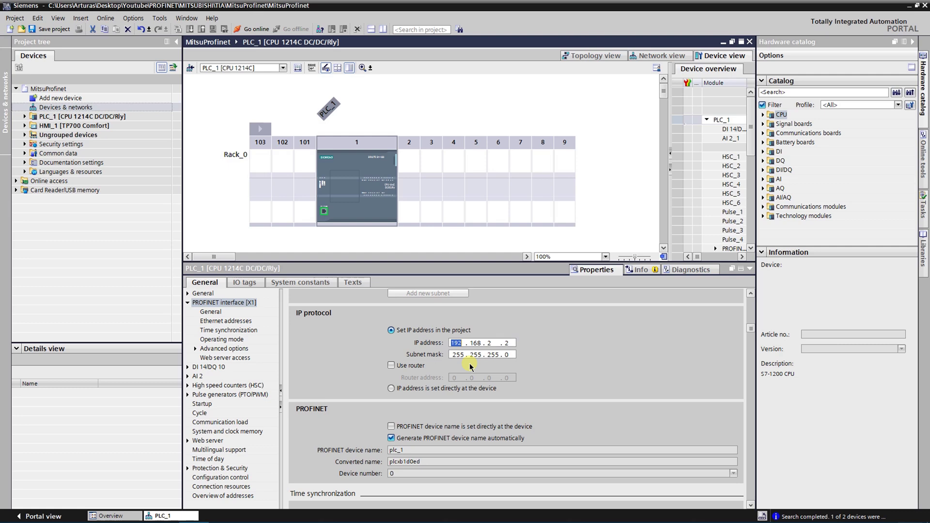
double_click(505, 343)
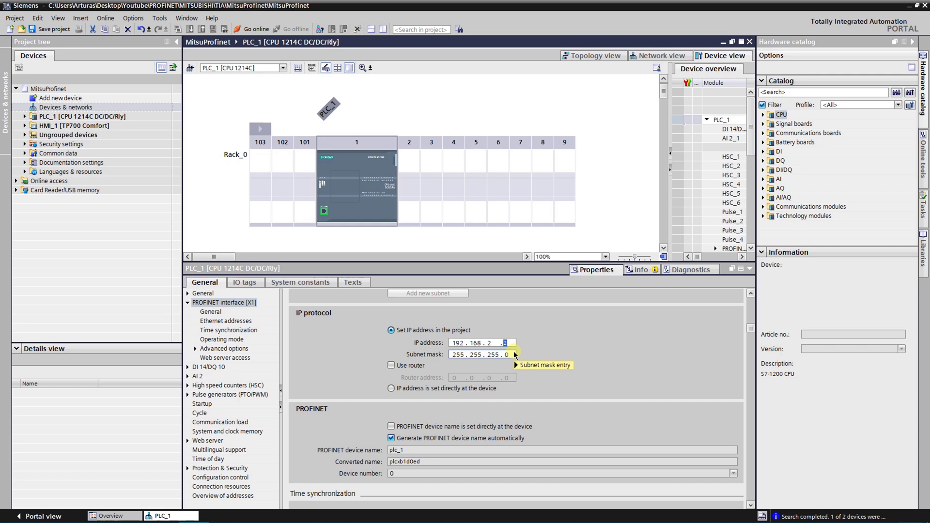
mouse_move(515, 355)
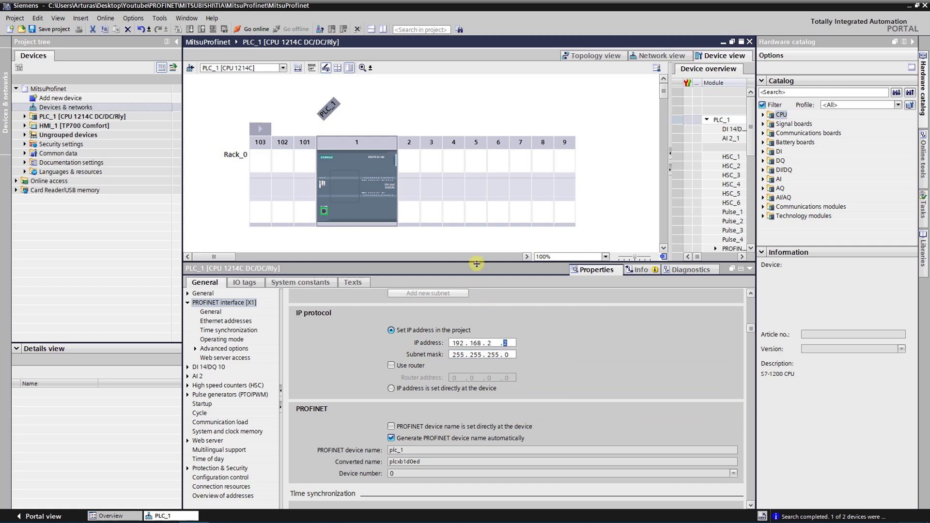
drag(477, 263, 483, 355)
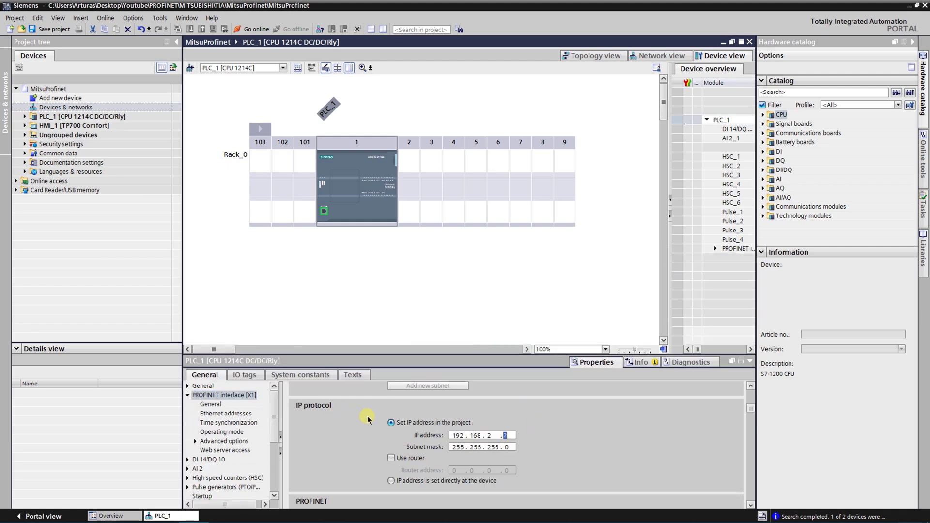
scroll(367, 419, up, 5)
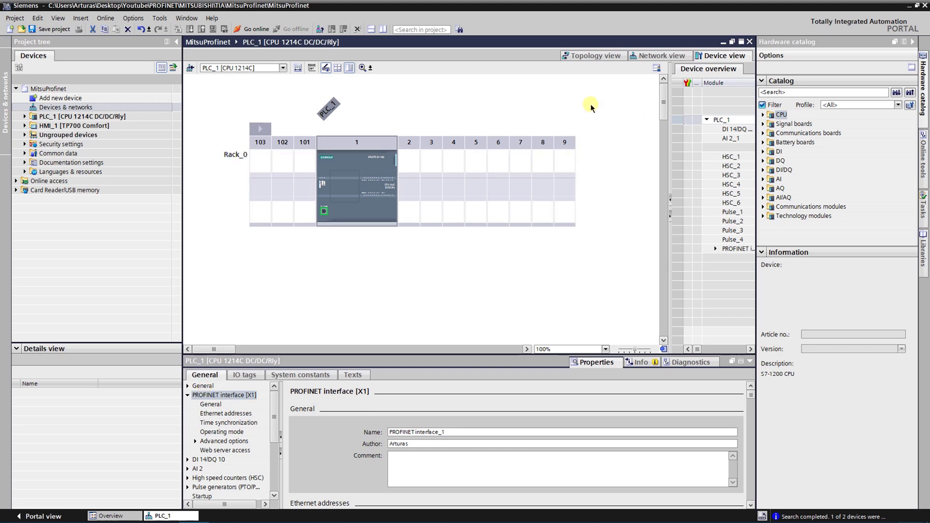
click(659, 55)
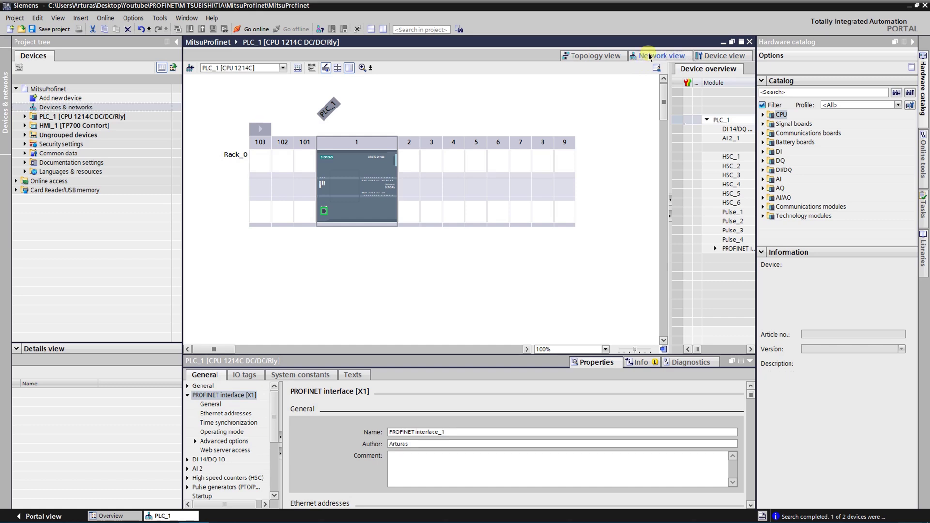
click(446, 224)
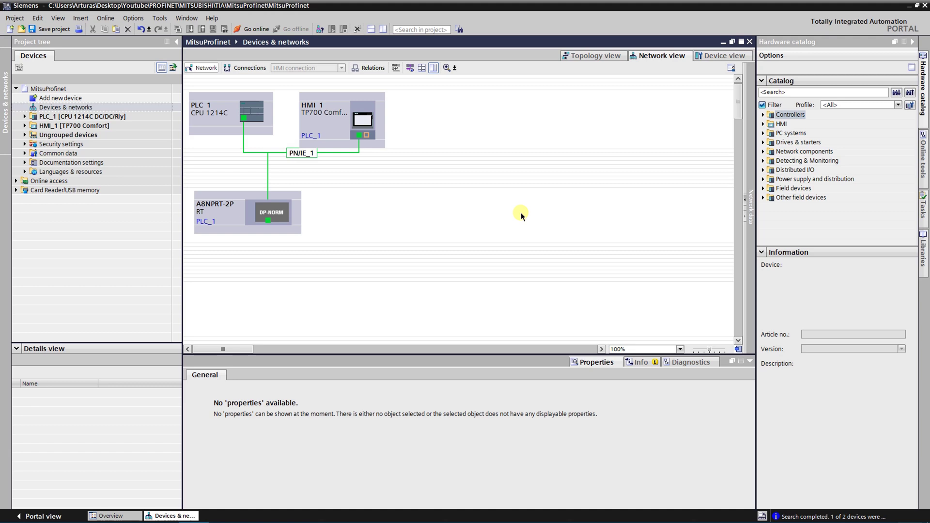
- Review the A8NPRT-2P GSDML file in the general station description file manager and close it without installing anything
click(133, 18)
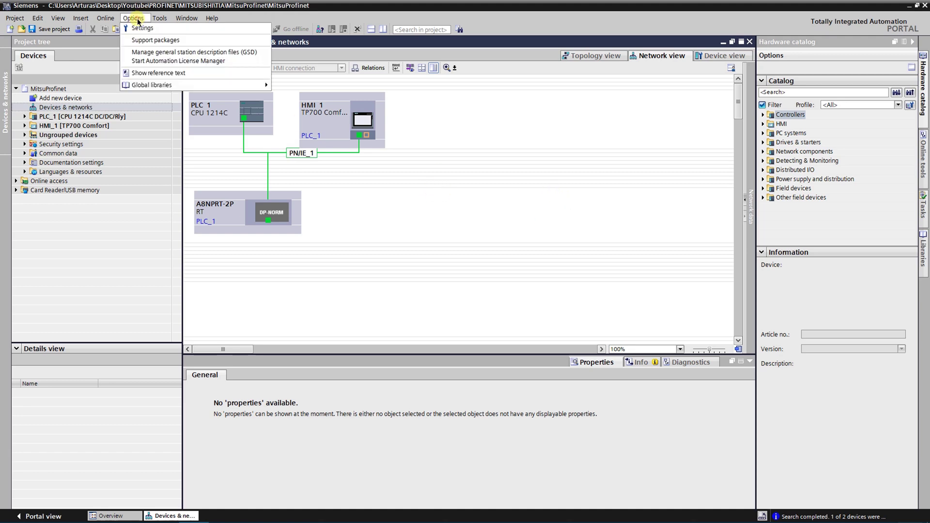
click(145, 52)
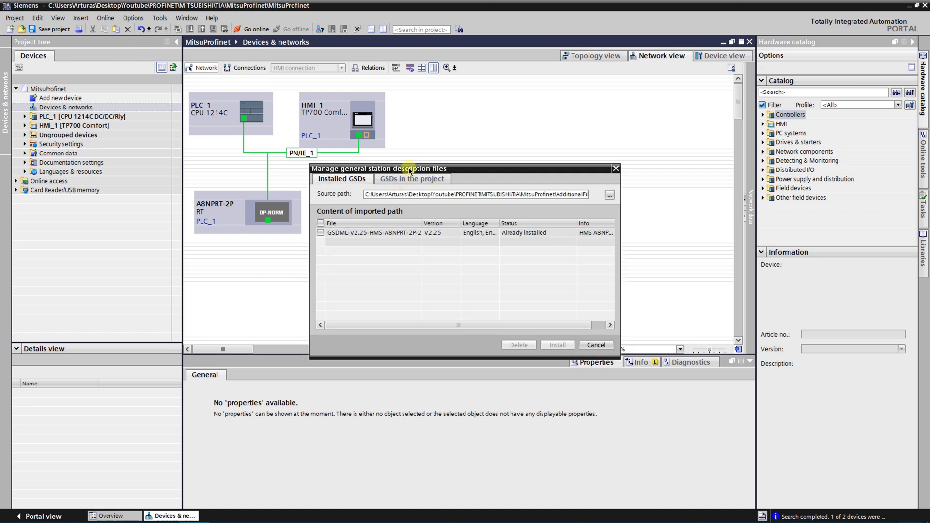
drag(409, 171, 420, 147)
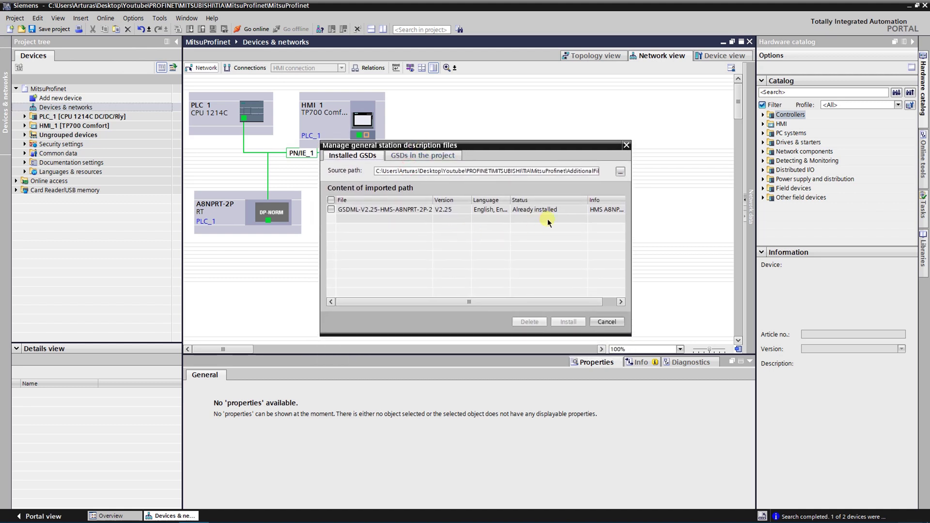
click(620, 173)
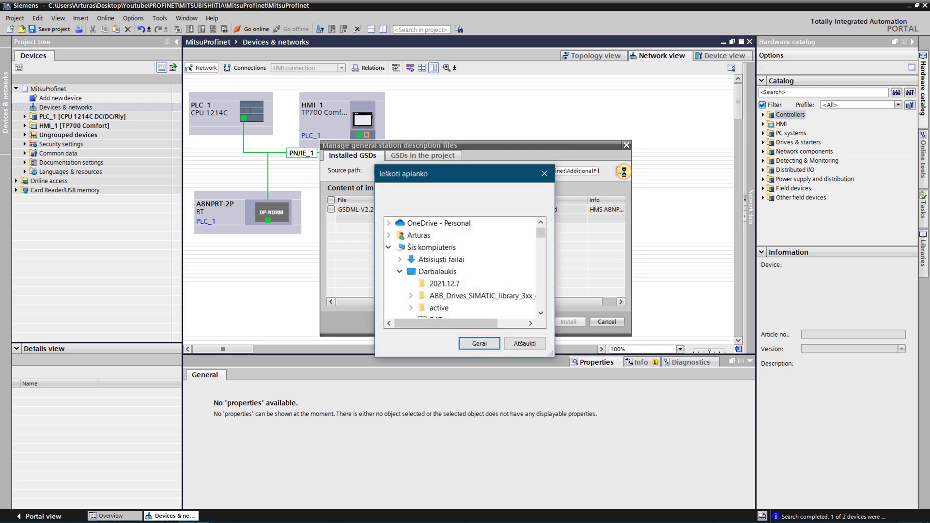
drag(468, 177, 510, 178)
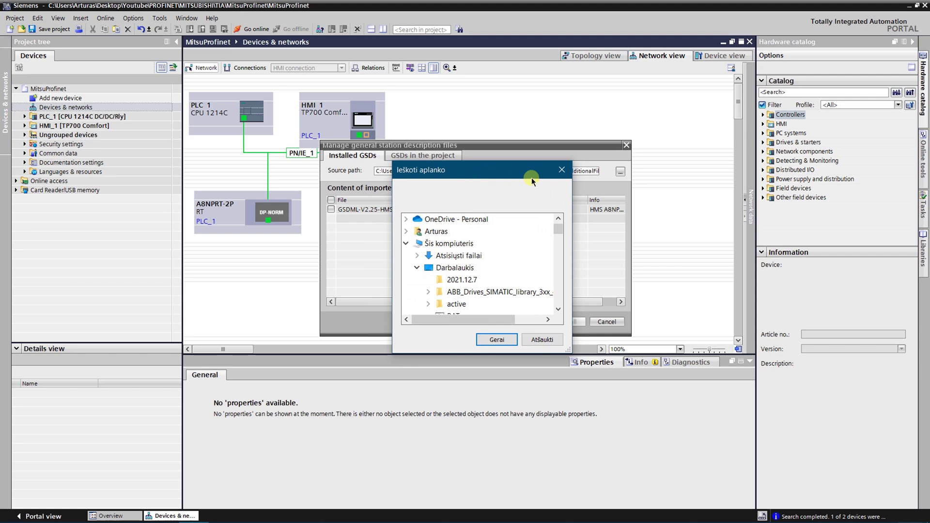
click(544, 340)
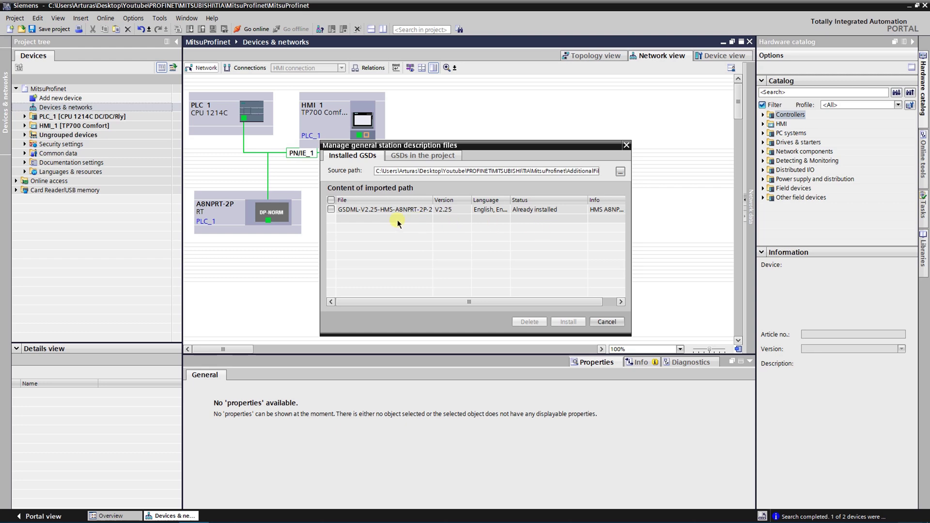
click(331, 209)
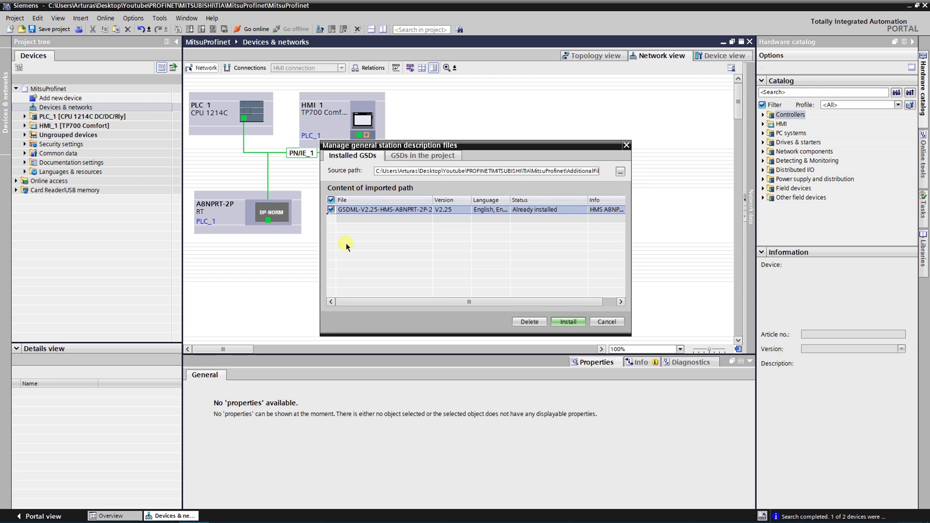
click(605, 322)
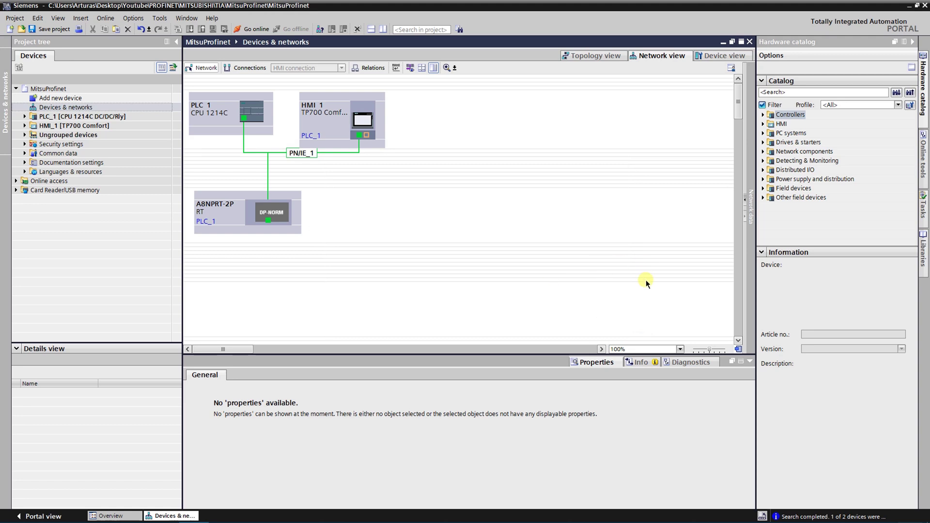
- Add an A8NPRT-2P RT device from the HMS Industrial Networks PROFINET IO drives to the network, placing it beside the existing drive
click(762, 198)
click(771, 215)
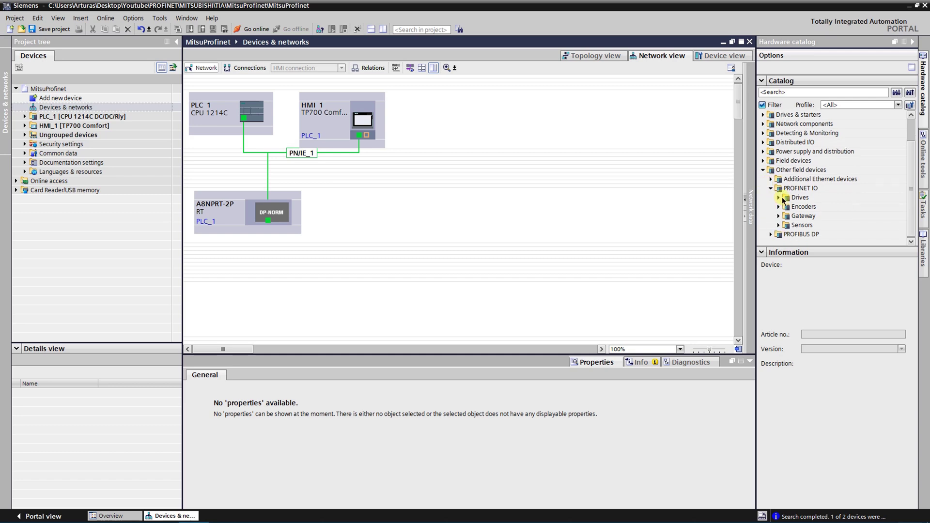
click(778, 197)
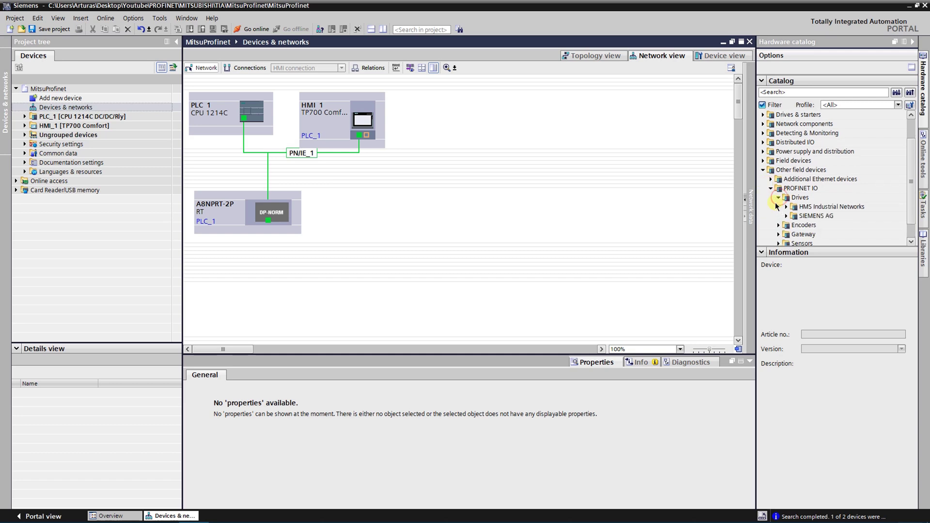
click(787, 207)
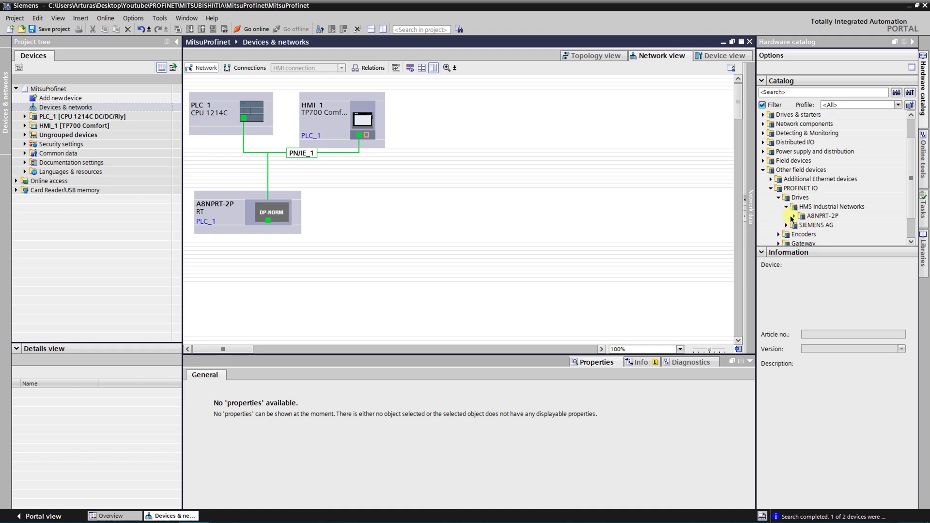
click(794, 216)
scroll(796, 218, down, 2)
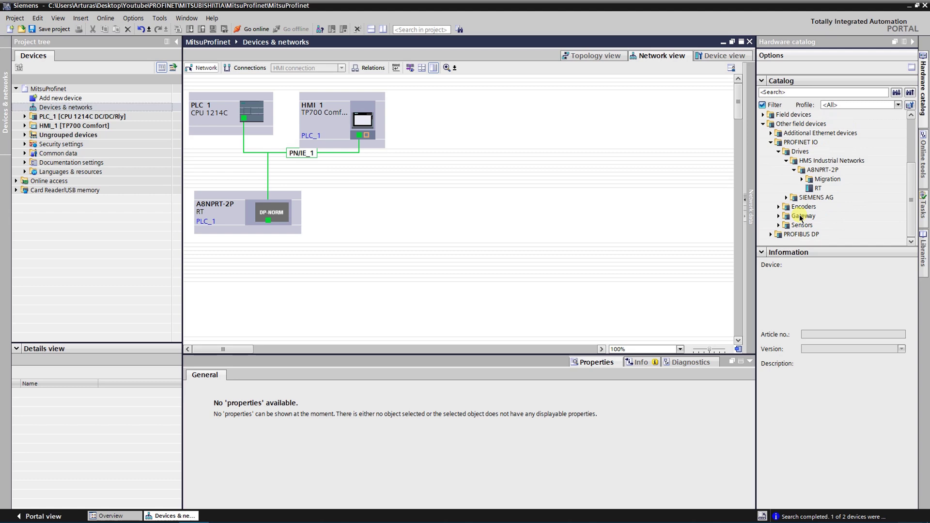
click(817, 188)
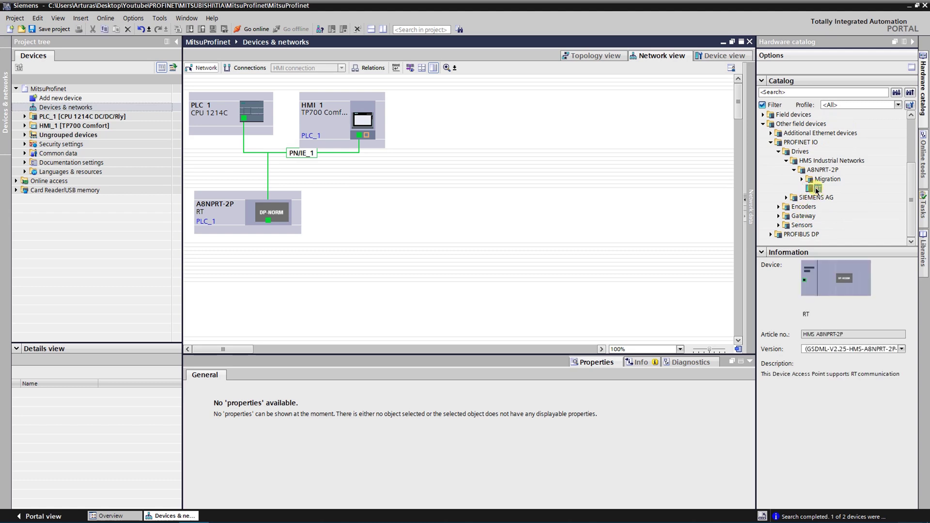
drag(817, 192, 421, 215)
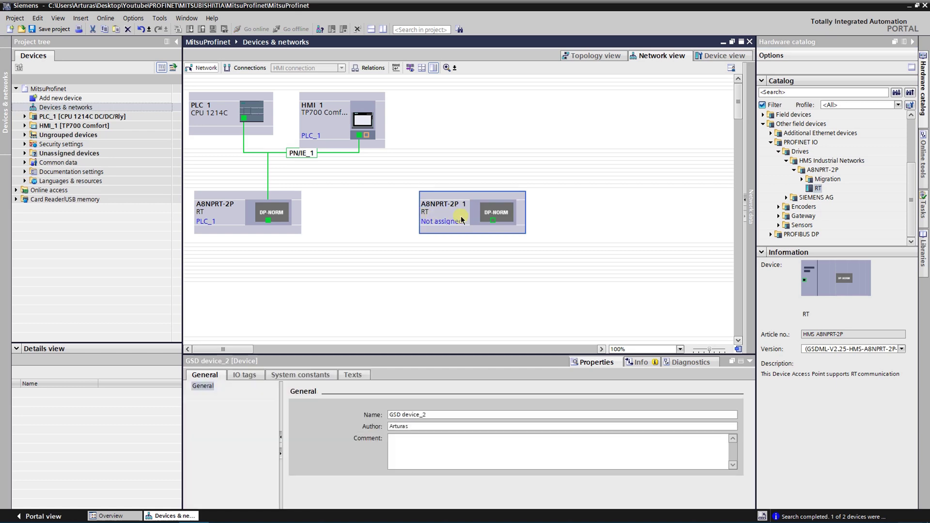
drag(468, 195, 410, 196)
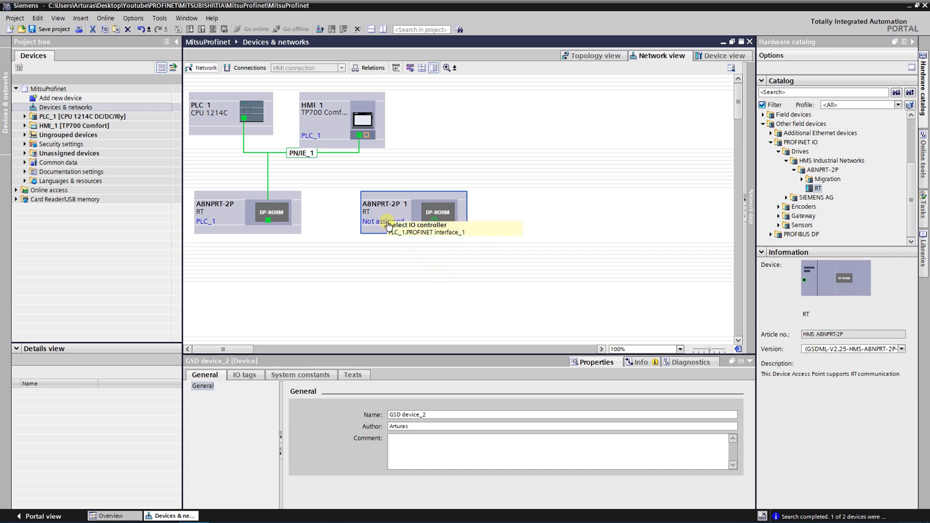
- Delete the unassigned A8NPRT-2P_1 device from the network
click(375, 223)
click(493, 204)
click(406, 198)
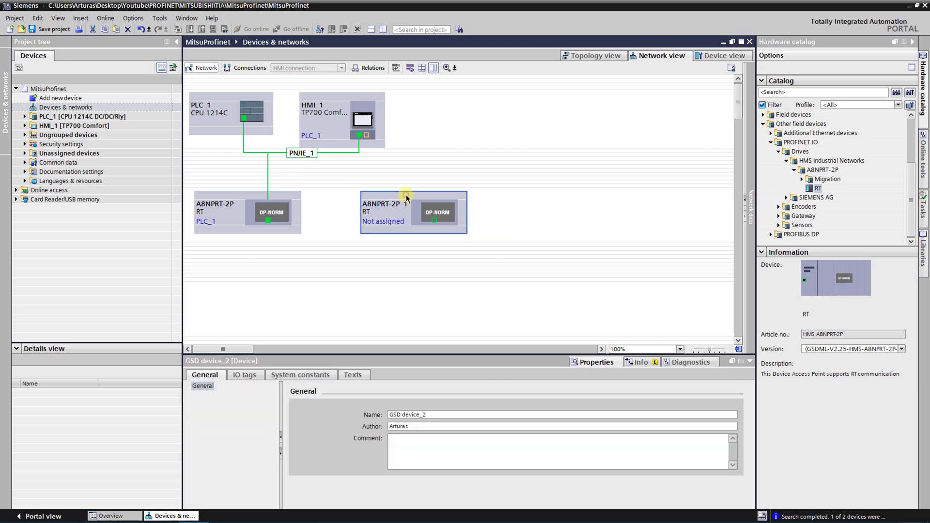
key(Delete)
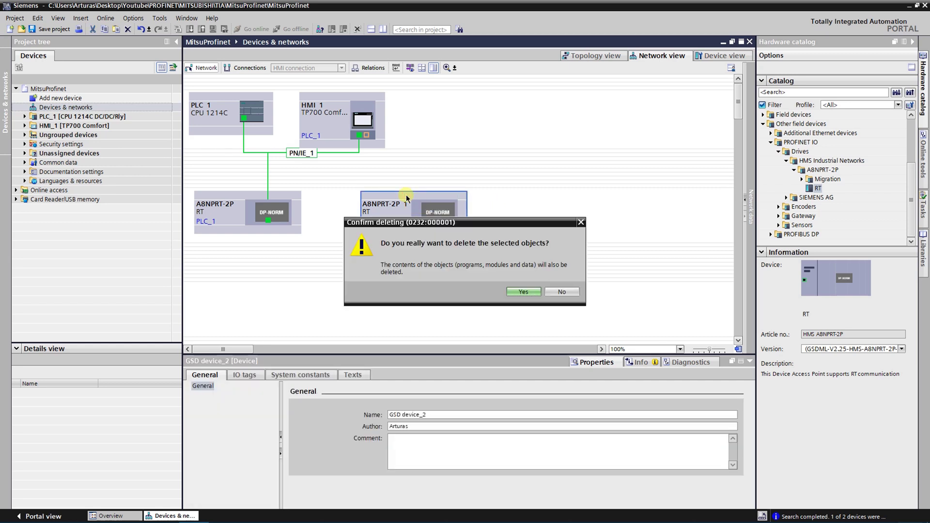
click(527, 289)
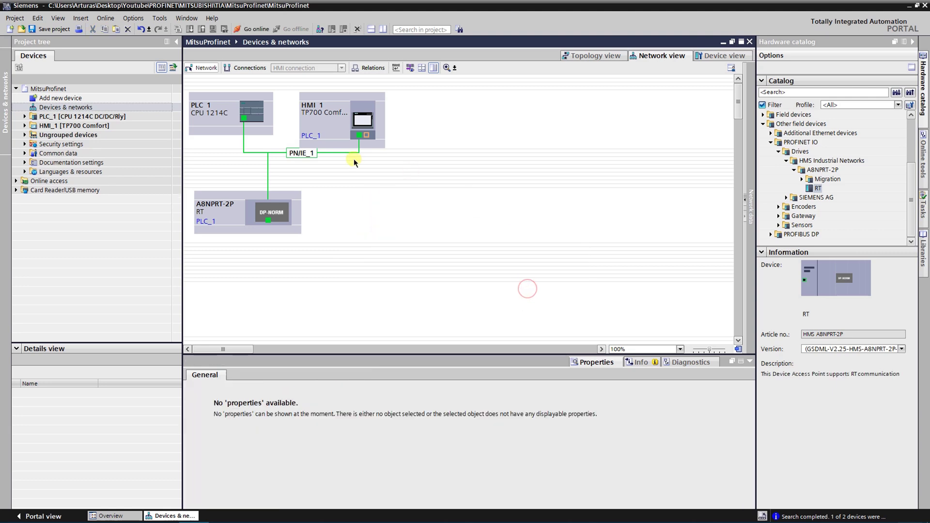
- Open the existing A8NPRT-2P drive in the device view and widen its device overview to show the module and slot columns
click(237, 197)
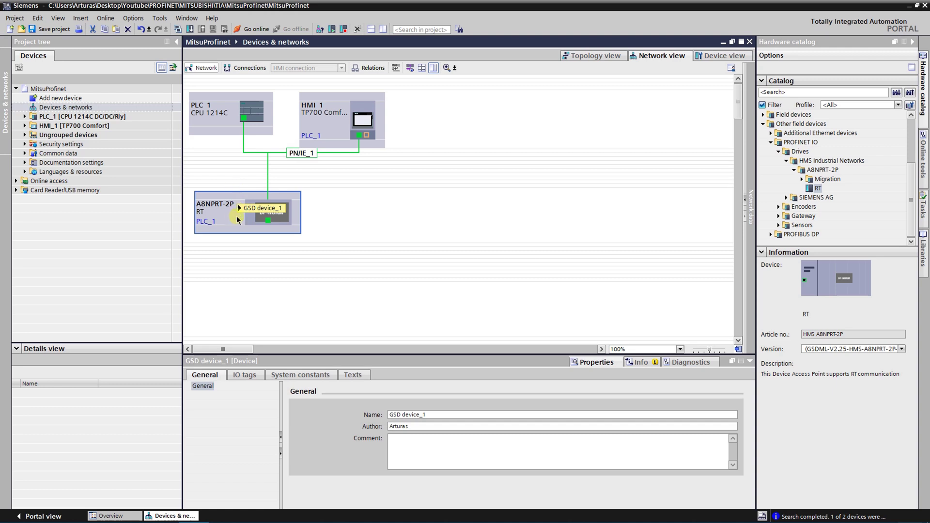
click(257, 207)
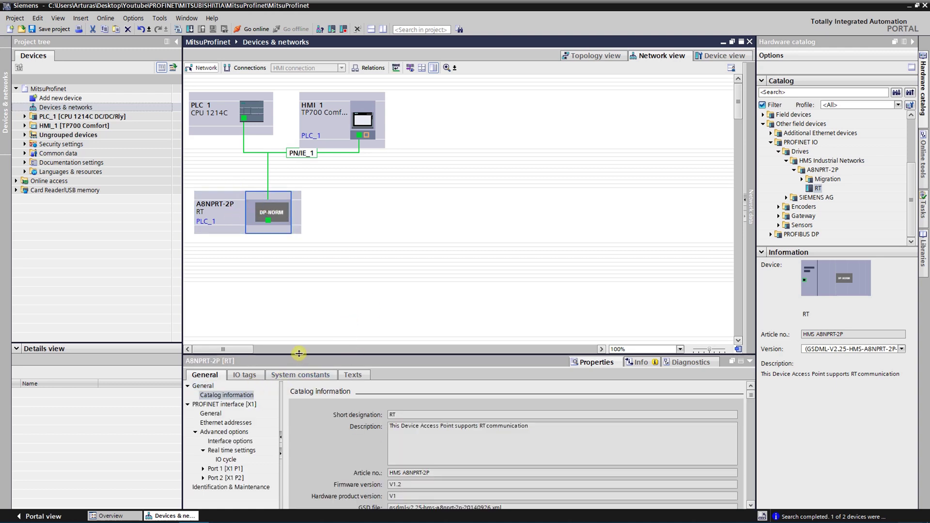
drag(298, 358, 299, 285)
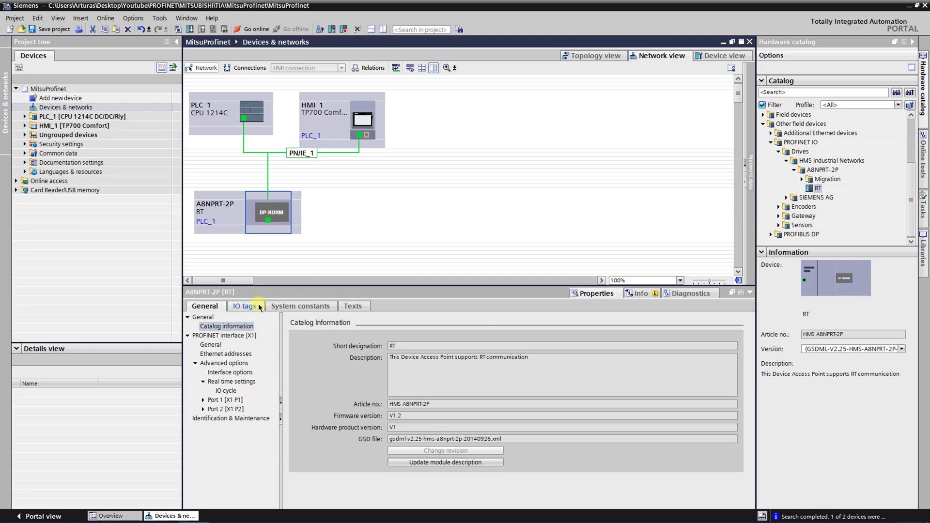
click(711, 55)
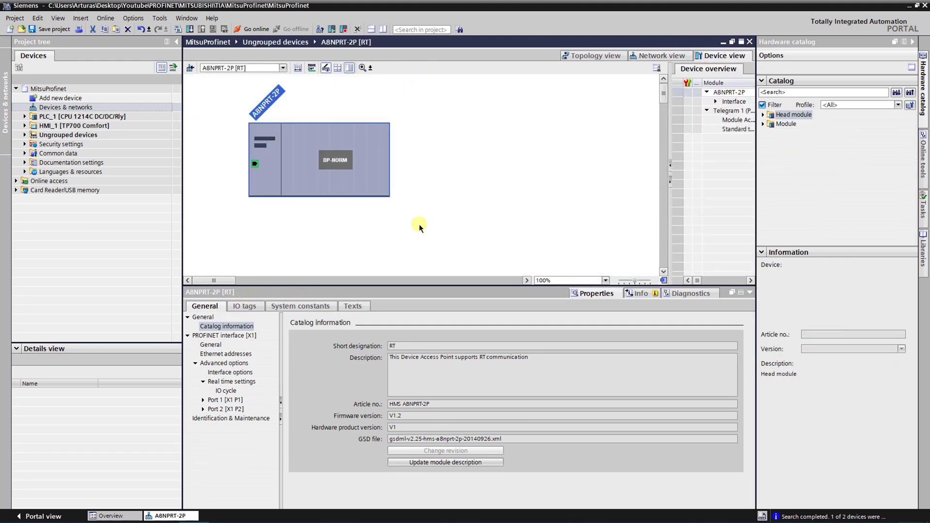
click(373, 156)
drag(668, 148, 557, 148)
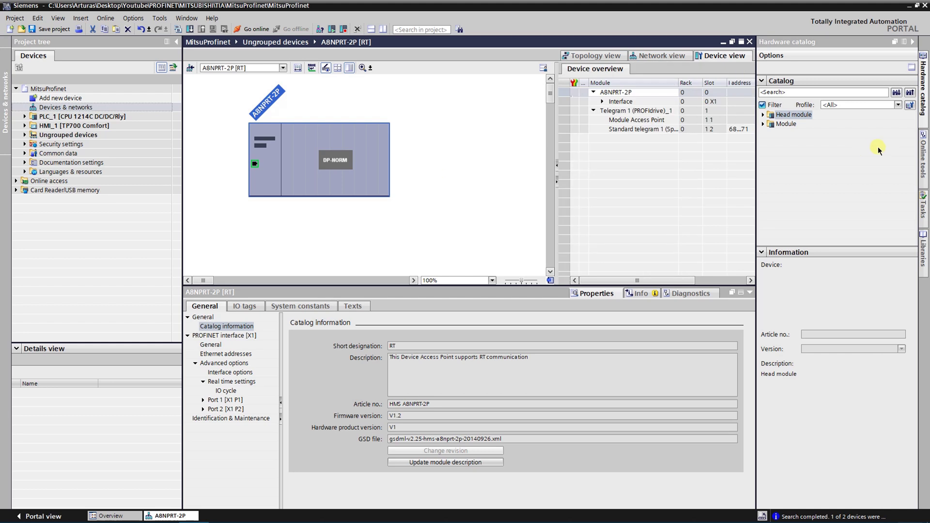
- Examine the telegram modules offered in the hardware catalog and the I and Q addresses of Standard telegram 1 in the device overview
click(764, 124)
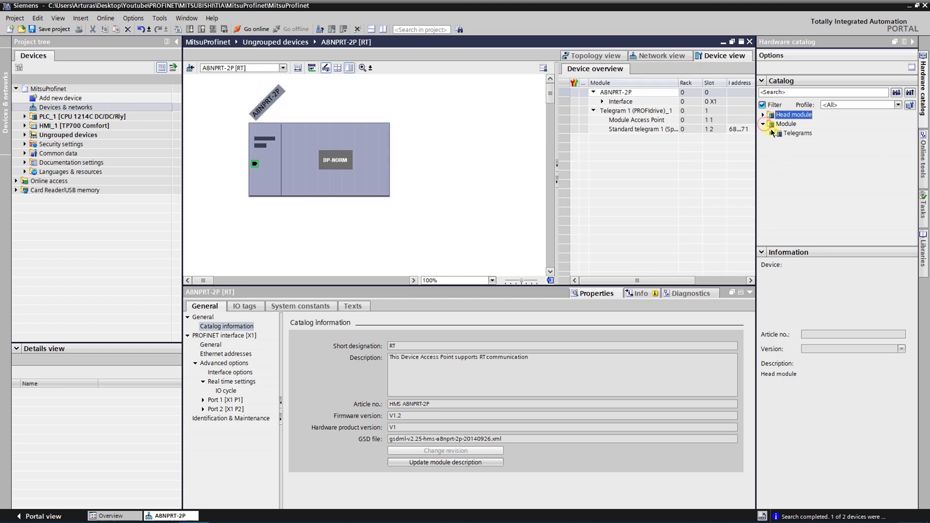
click(771, 133)
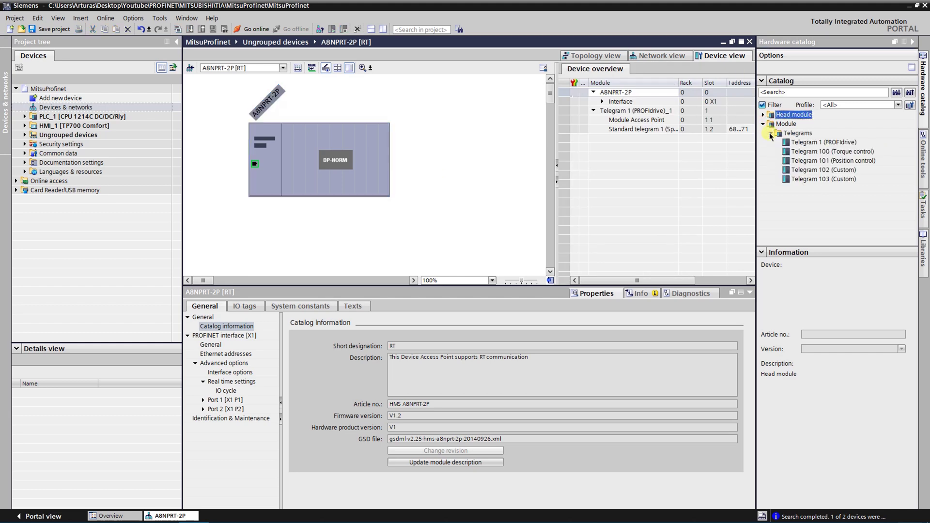
click(817, 142)
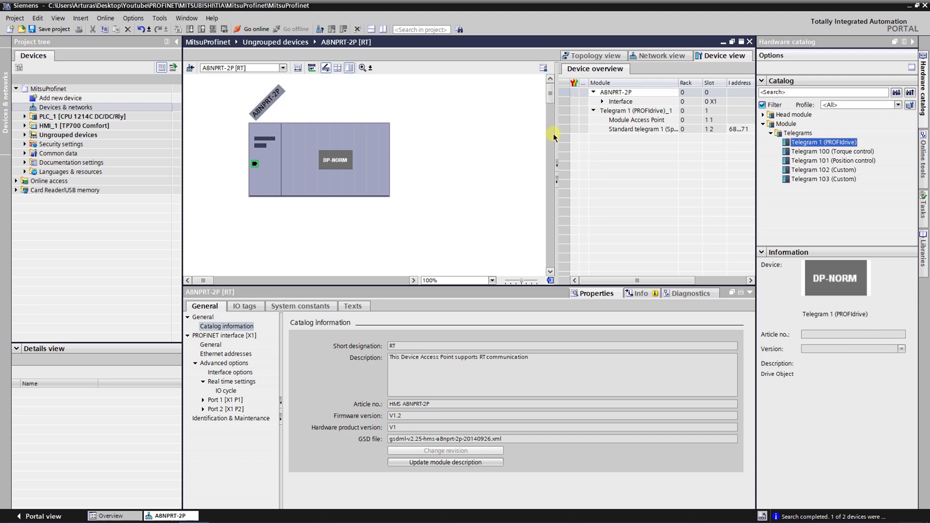
drag(552, 133, 482, 132)
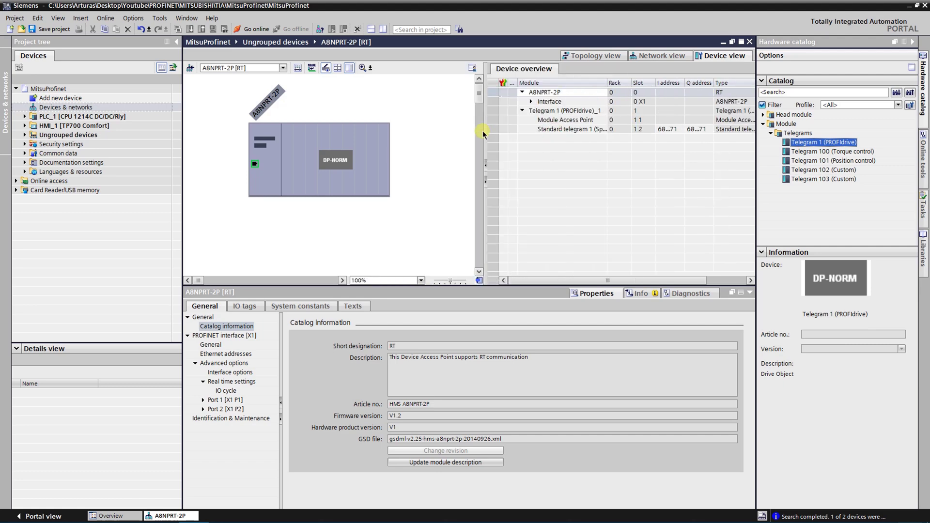
click(666, 129)
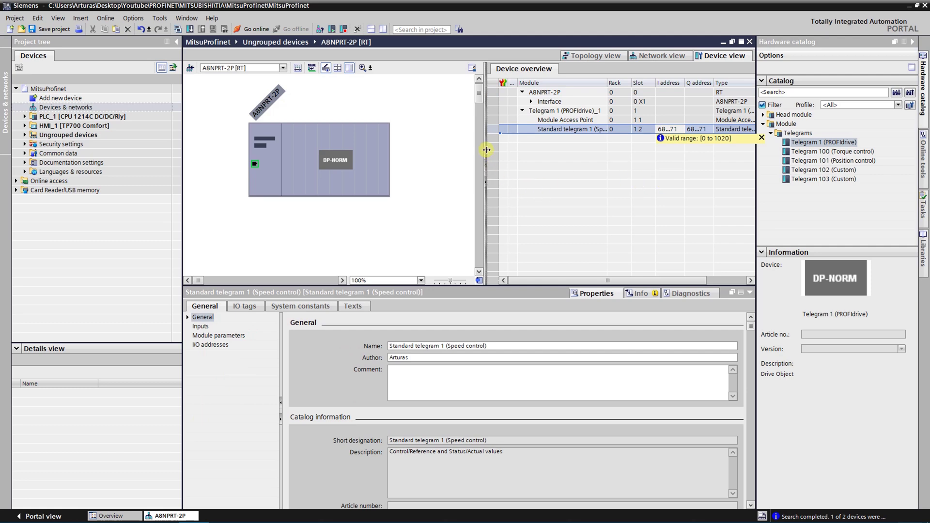
drag(486, 149, 639, 160)
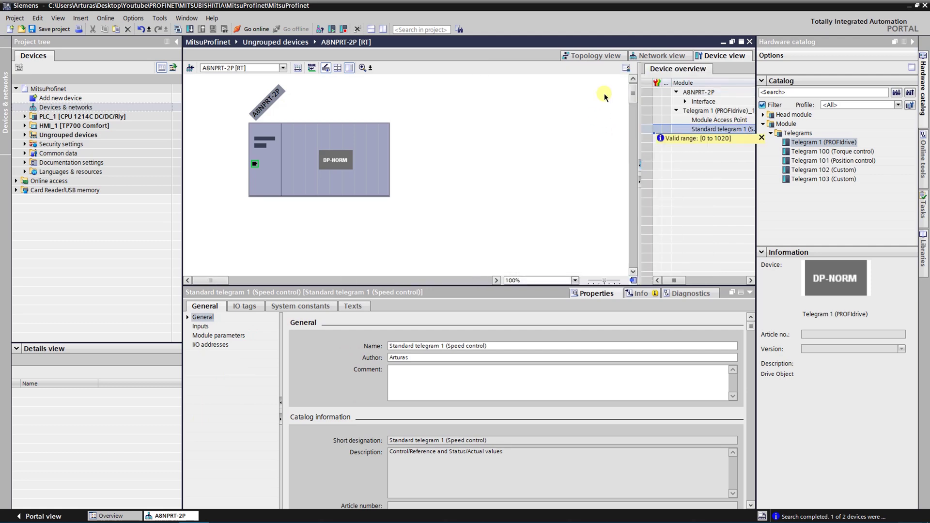
- Select the A8NPRT-2P drive, return to the network view and review its PROFINET interface subnet and IP address settings
click(377, 136)
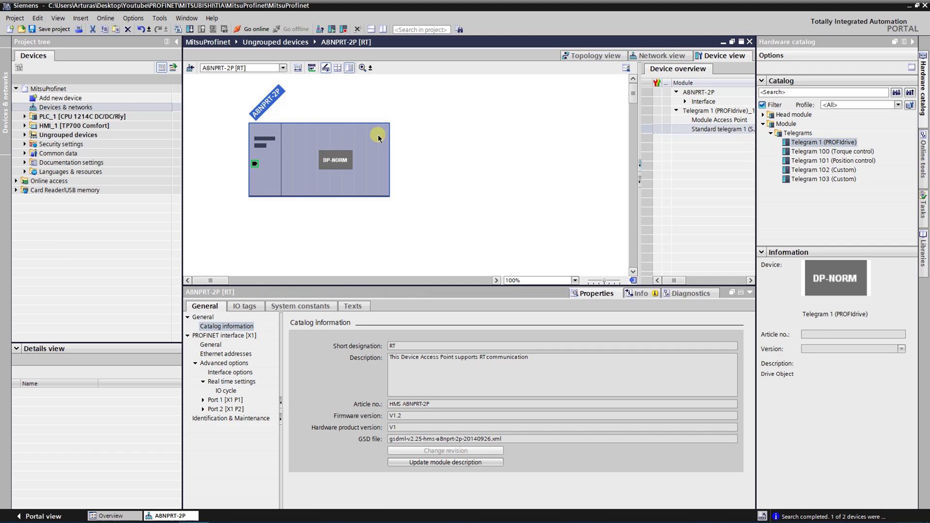
click(653, 56)
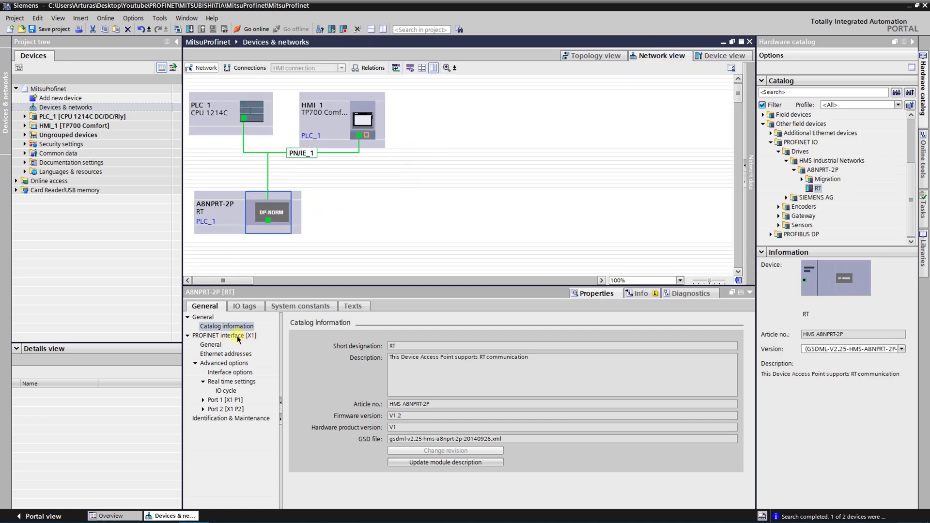
click(255, 336)
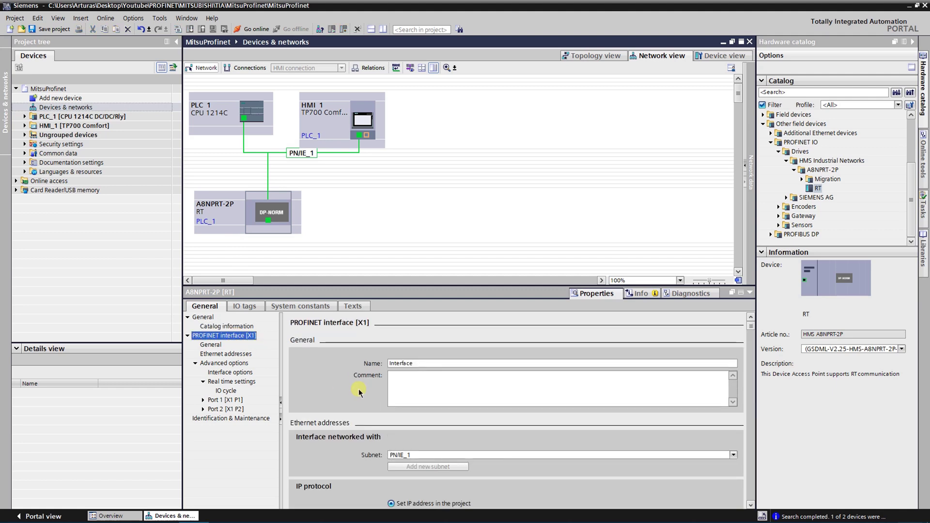
scroll(339, 383, down, 3)
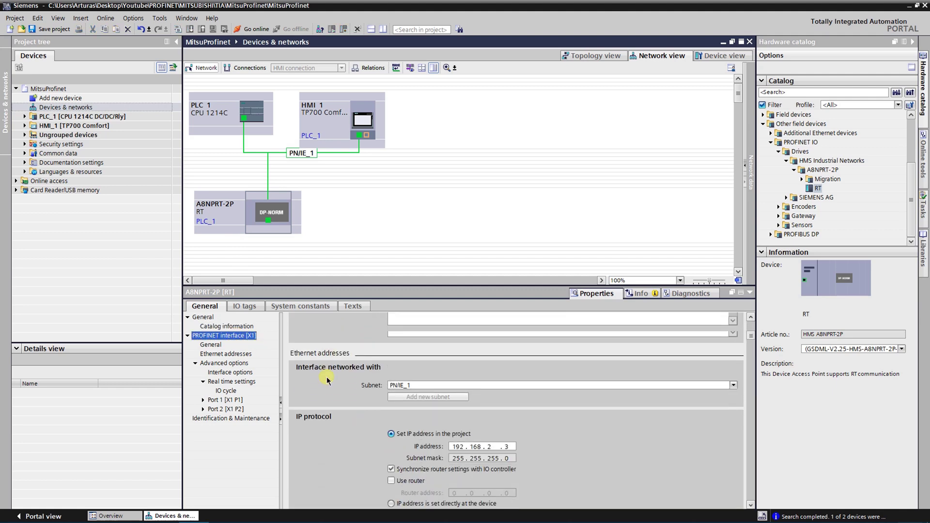
scroll(327, 379, down, 3)
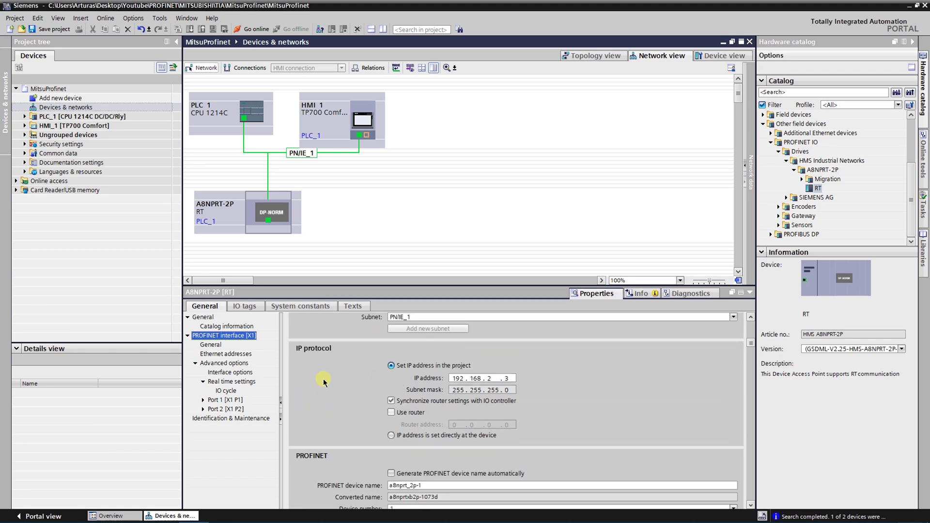
scroll(323, 382, down, 1)
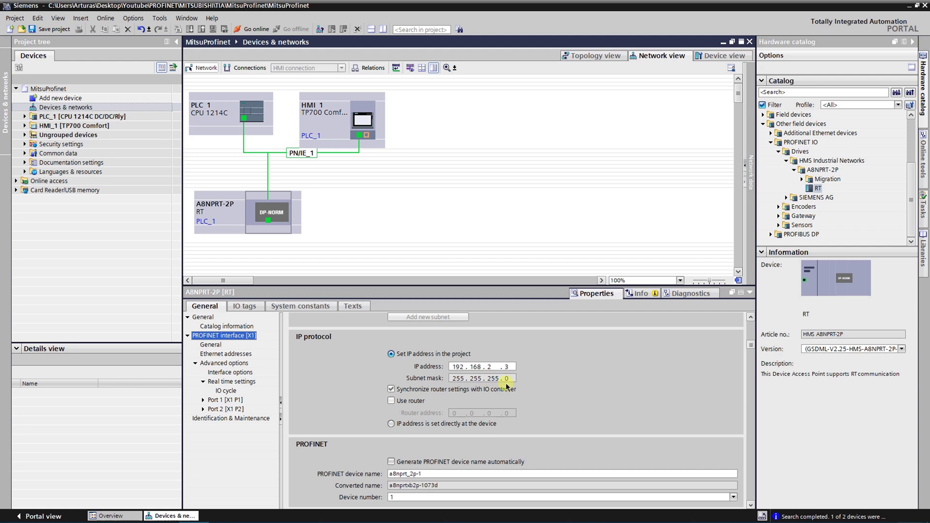
click(509, 366)
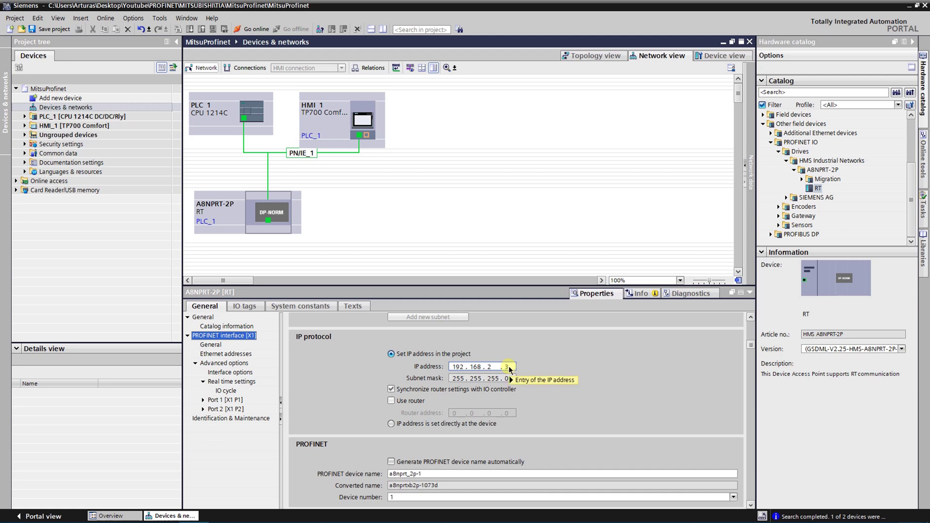
mouse_move(509, 366)
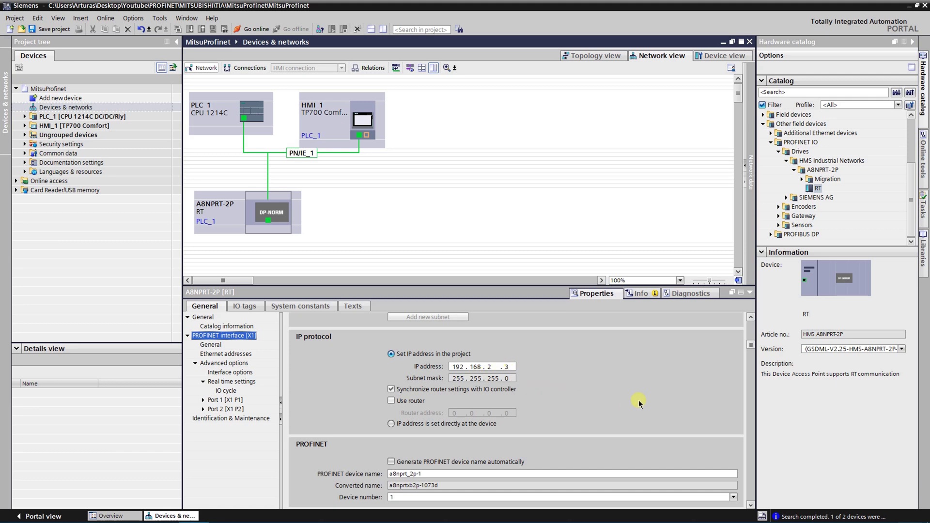
- Regenerate the drive's PROFINET device name automatically, turn automatic generation back off and append "-1" to make it a8nprt-2p-1
scroll(638, 403, down, 5)
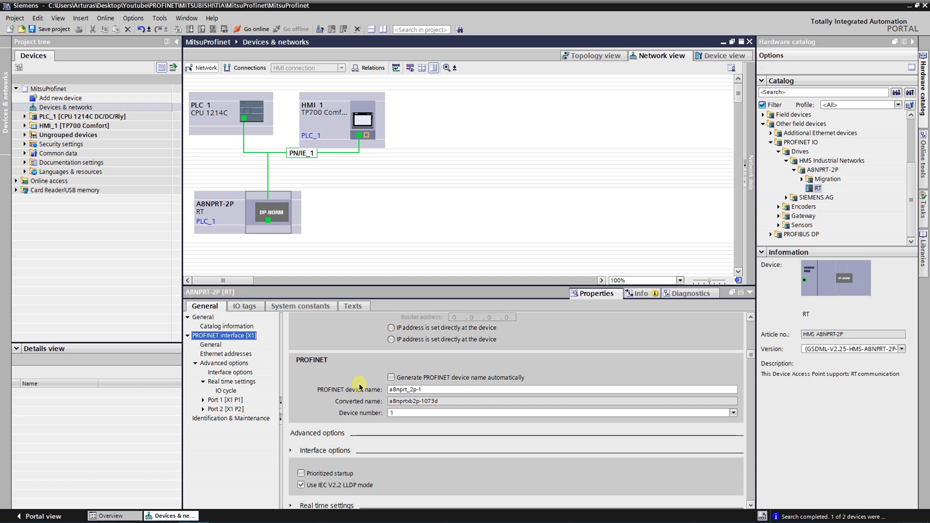
scroll(361, 386, down, 1)
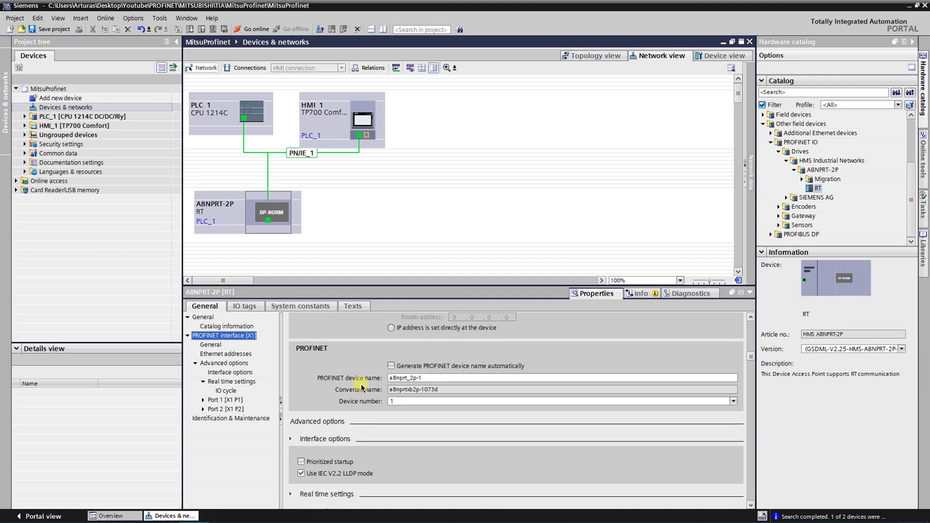
click(391, 366)
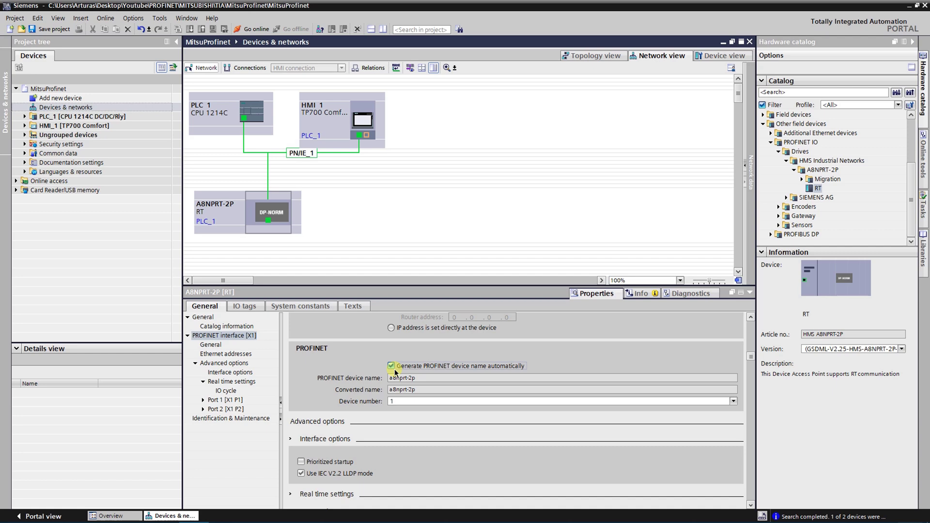
click(390, 366)
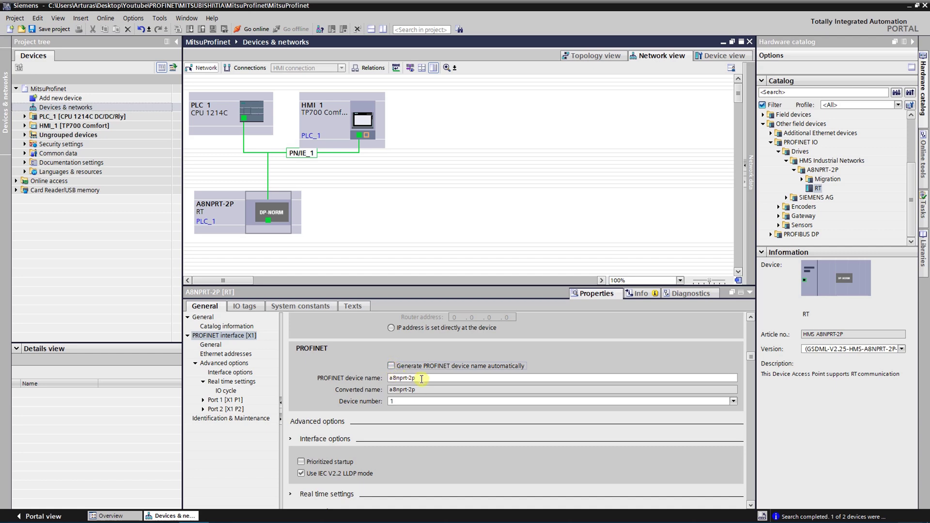
click(418, 377)
text(-1)
scroll(373, 342, up, 5)
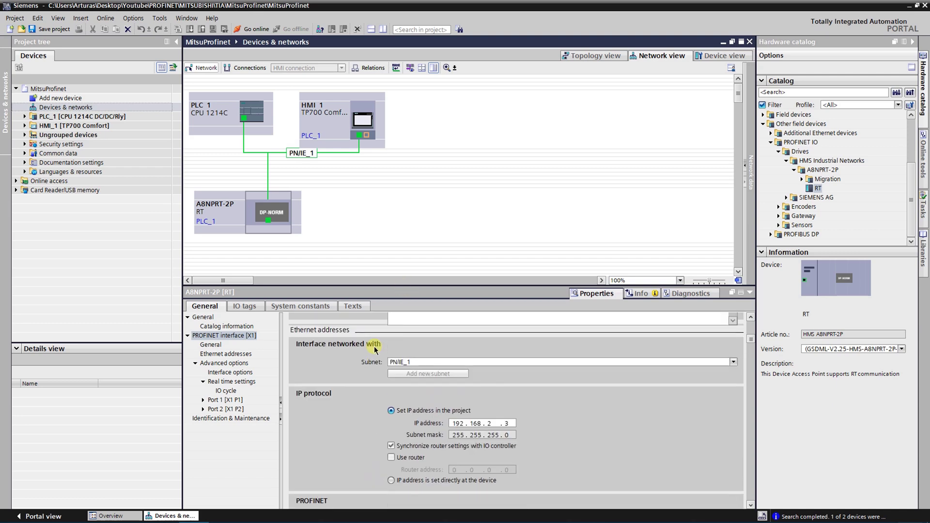
- Compile PLC_1, download its hardware configuration to the device and start the module after loading
click(256, 120)
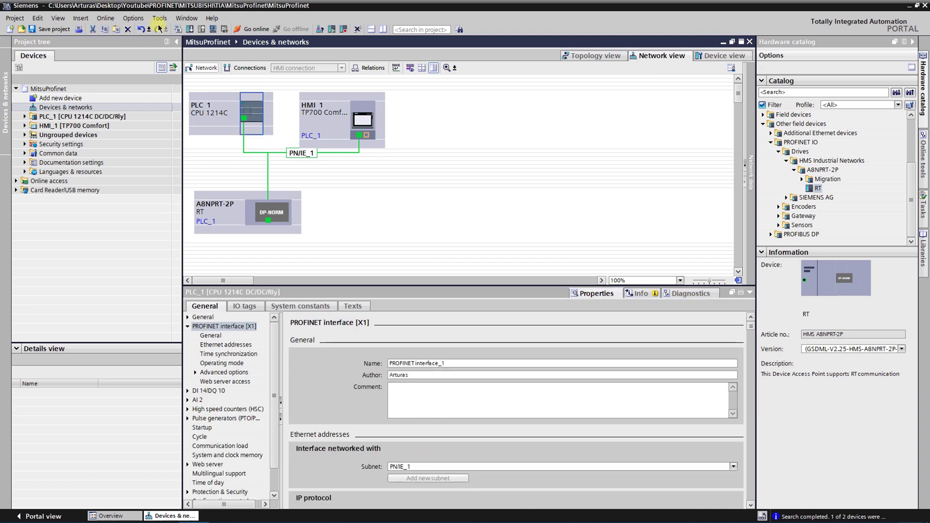
click(178, 29)
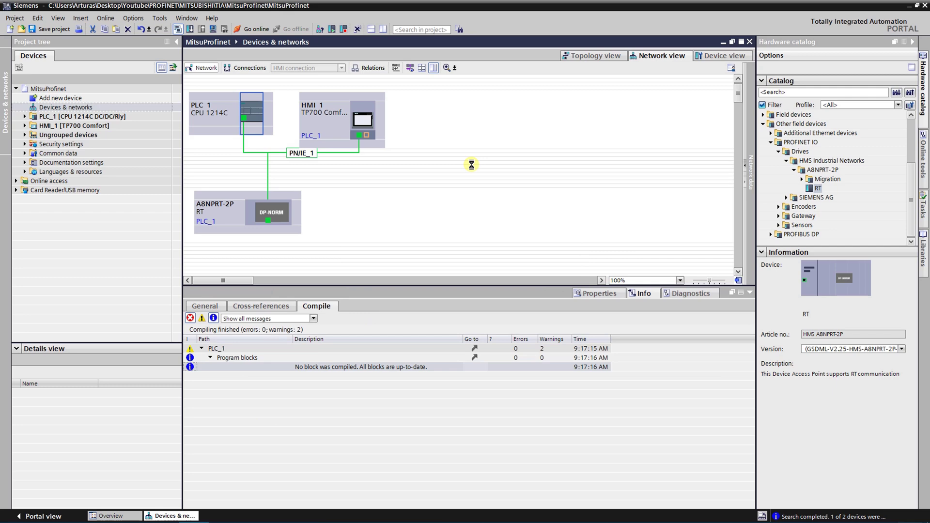
click(190, 29)
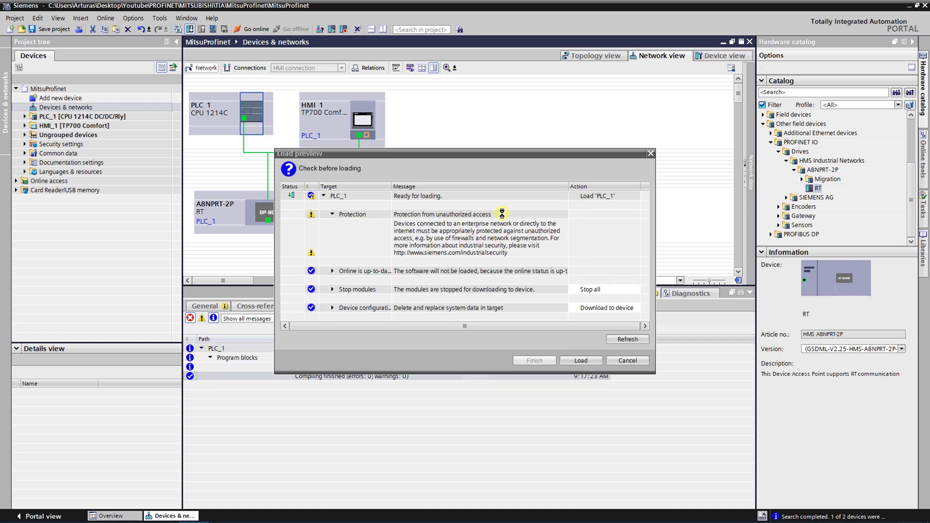
click(577, 361)
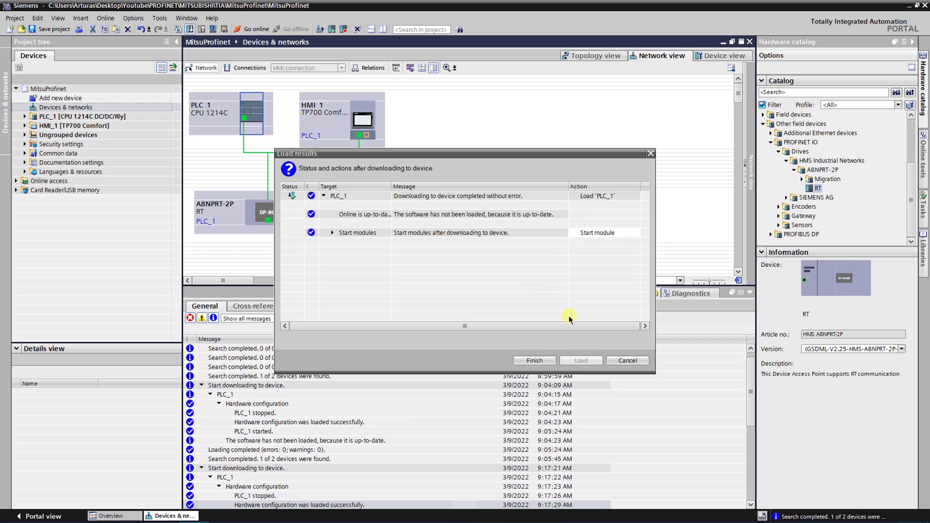
click(532, 362)
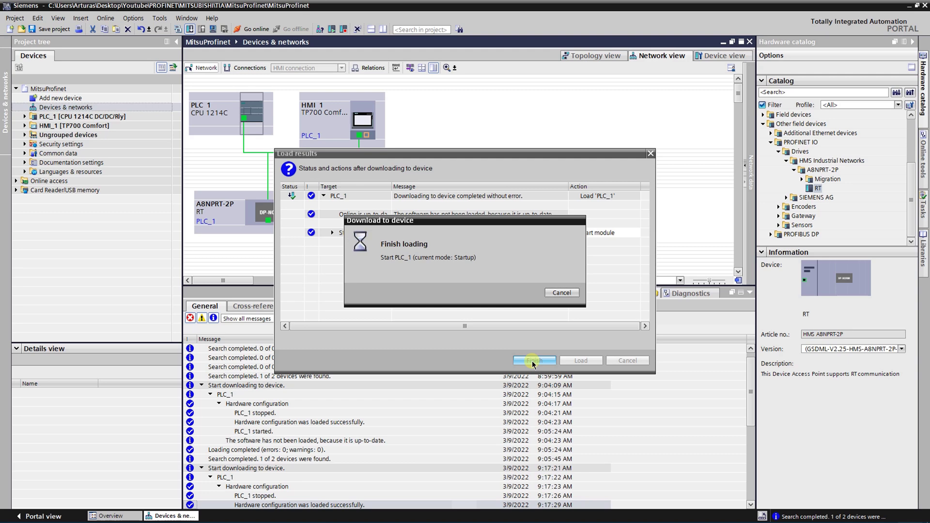
click(532, 360)
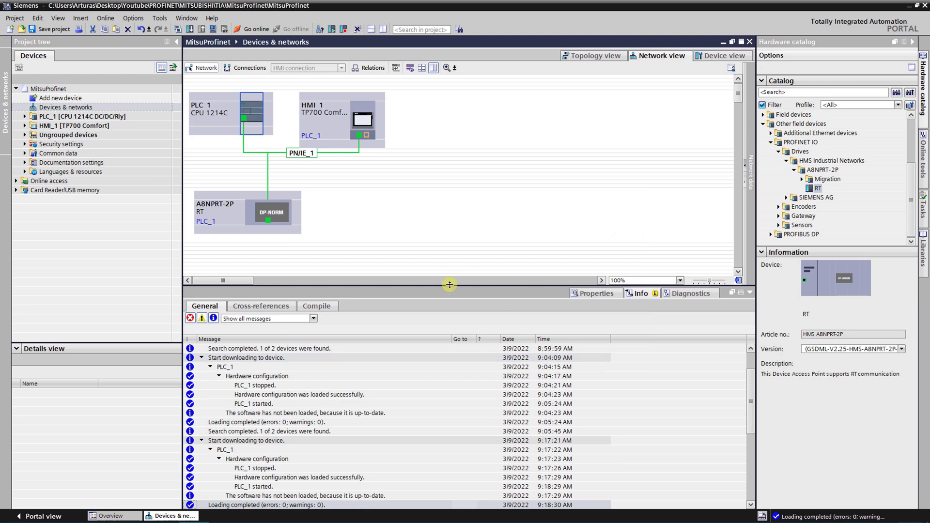
- Enlarge the network view, expand PLC_1 in the project tree and go online with PLC_1 to show the device status
drag(449, 285, 462, 402)
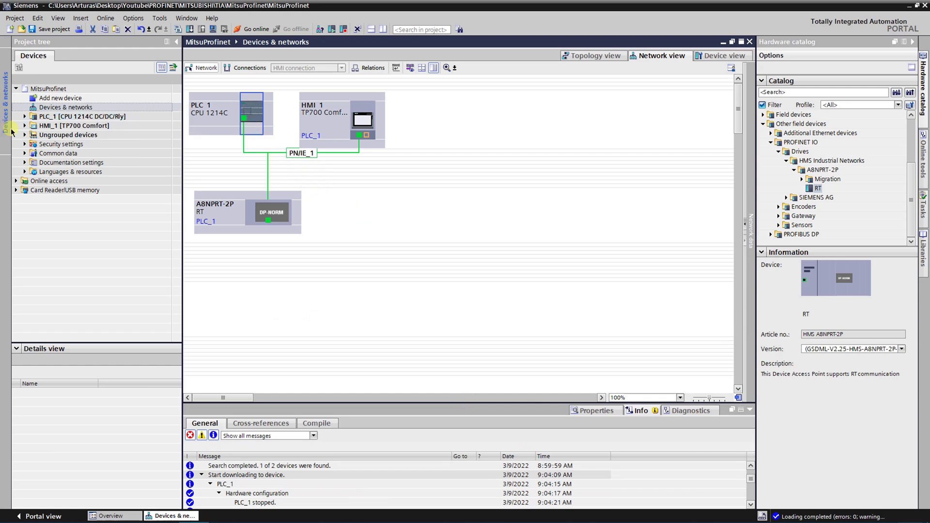
click(25, 116)
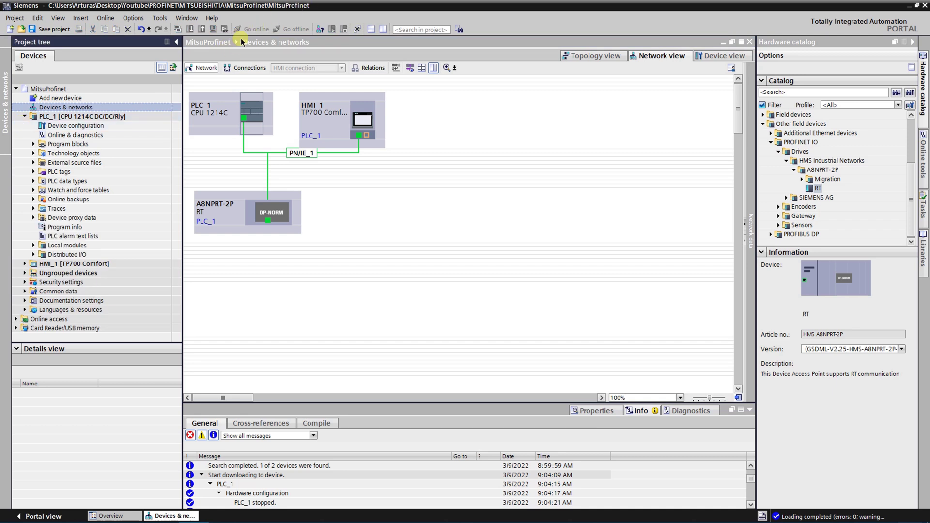
click(246, 109)
click(255, 28)
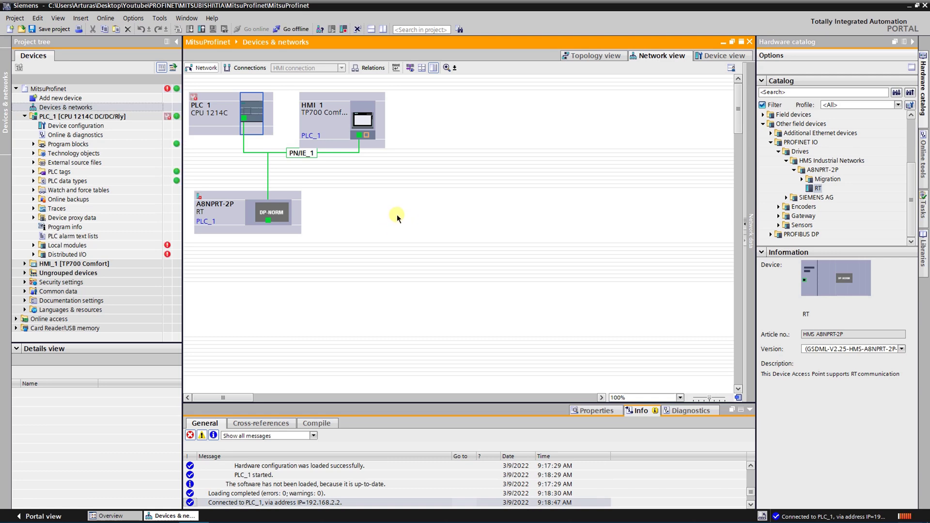
click(200, 105)
mouse_move(198, 199)
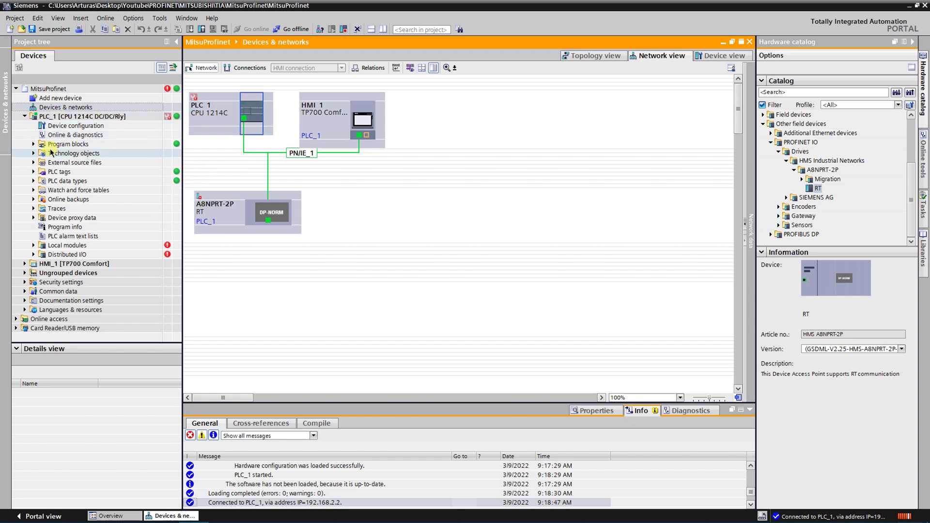
- Open the online diagnostics of PLC_1 and examine its diagnostic status and the event details in the diagnostics buffer
double_click(66, 136)
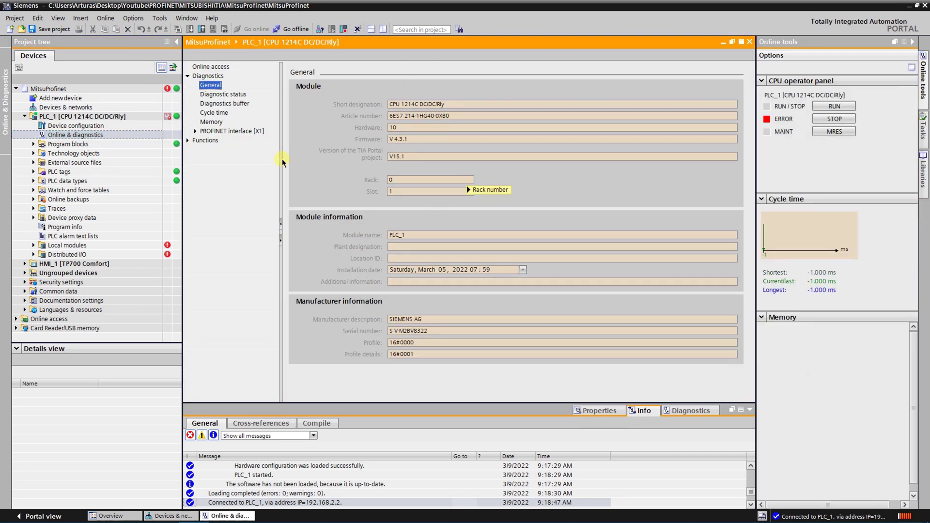
click(237, 95)
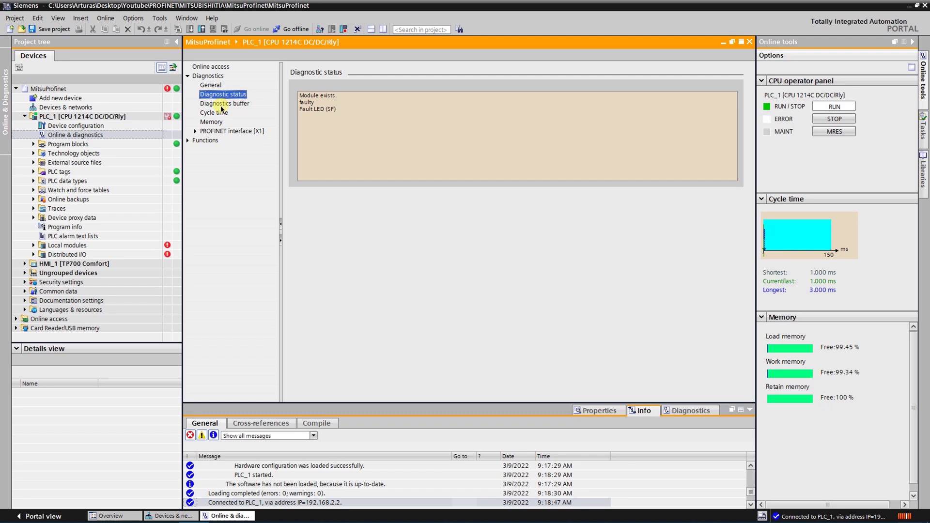
click(346, 99)
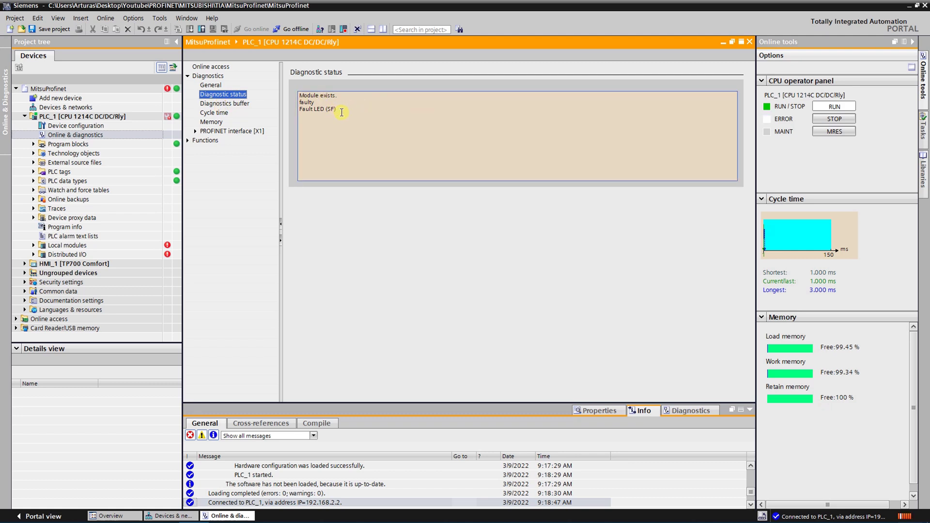
click(240, 104)
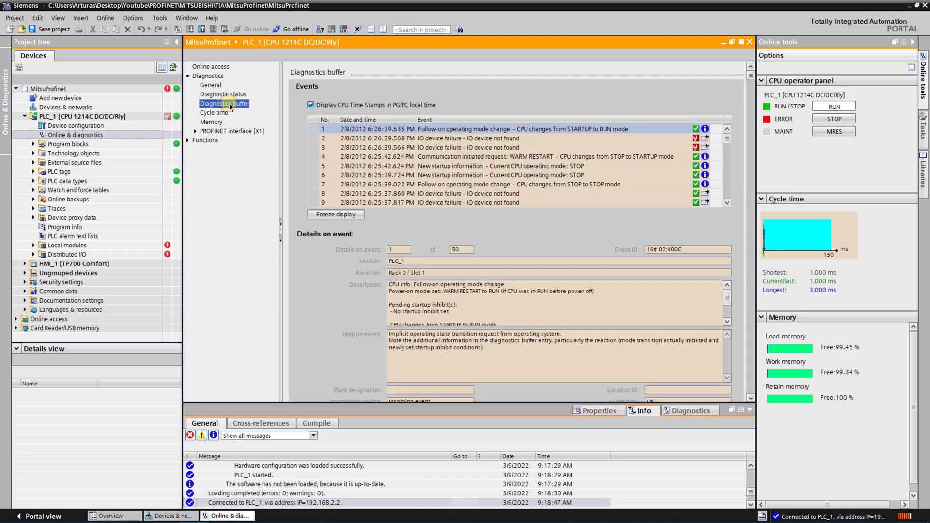
click(460, 312)
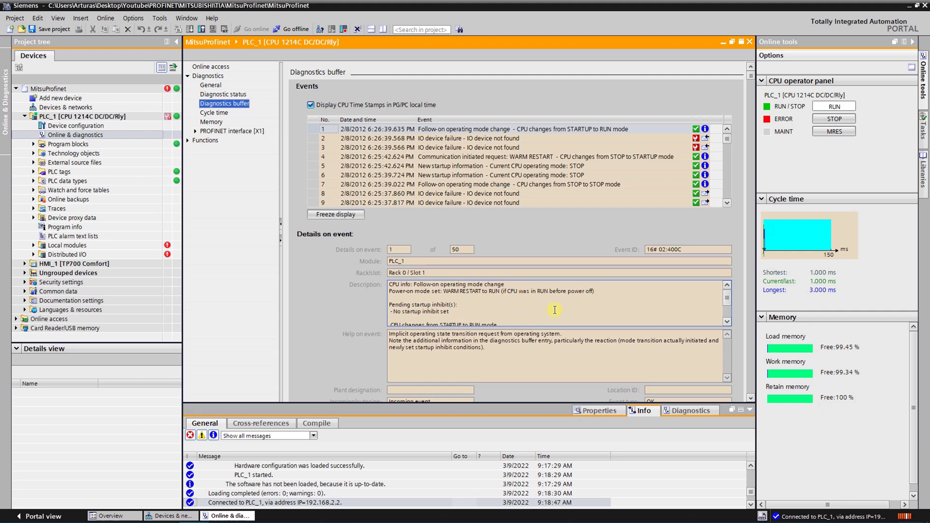
click(468, 351)
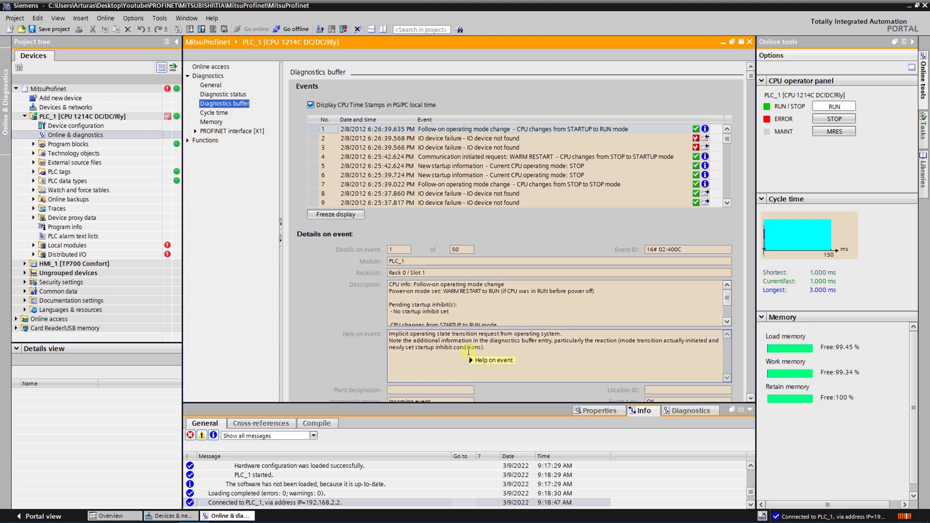
- Examine the details of the second event in PLC_1's diagnostics buffer, identify the affected device, and close the PLC diagnostics
click(479, 138)
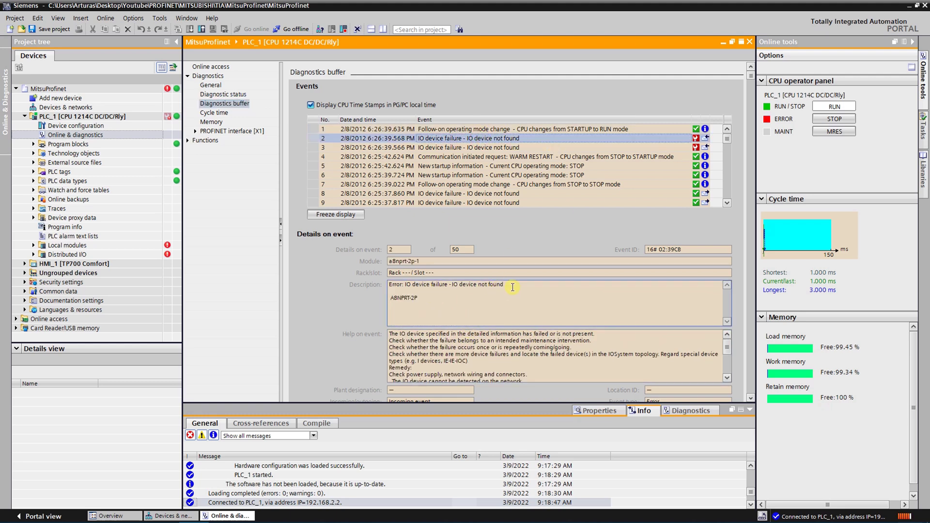
drag(512, 287, 390, 297)
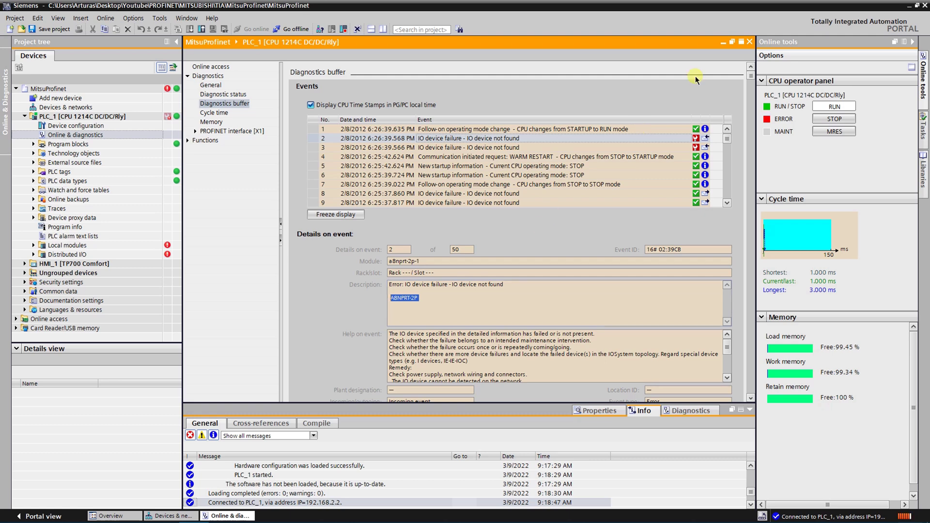
click(748, 40)
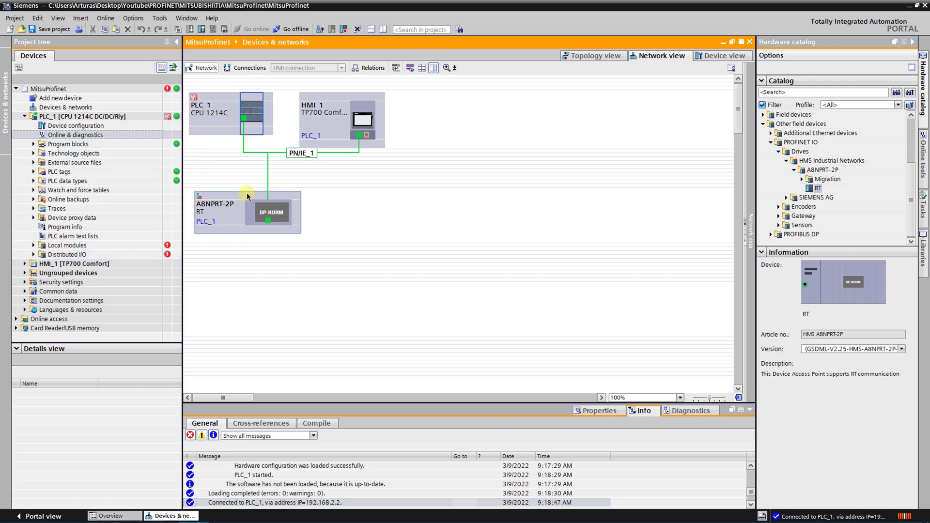
- Open the online diagnostics of the A8NPRT-2P drive module, read its diagnostic status, and close the diagnostics
click(264, 209)
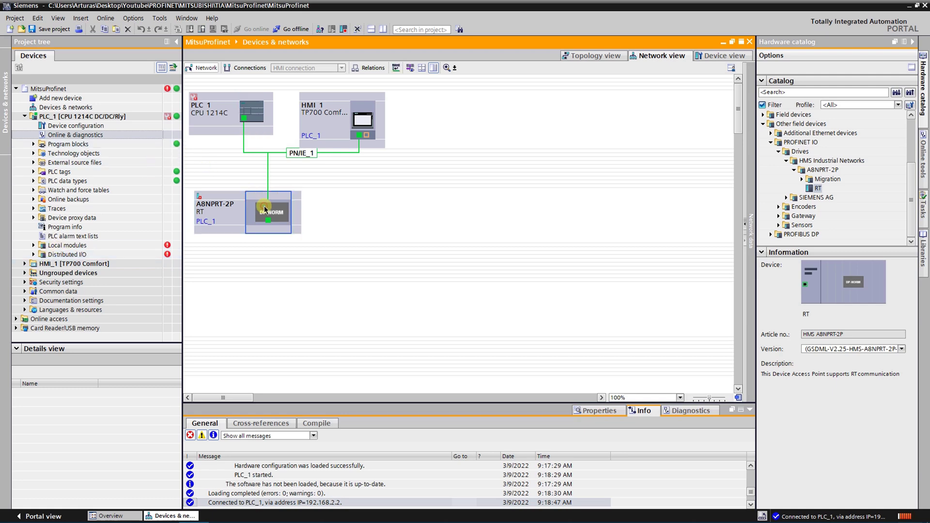
right_click(264, 209)
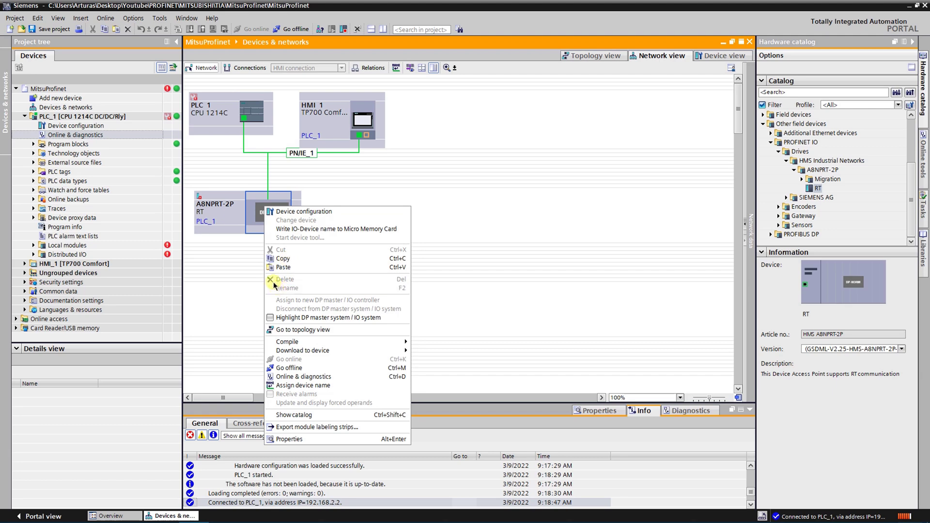
click(304, 377)
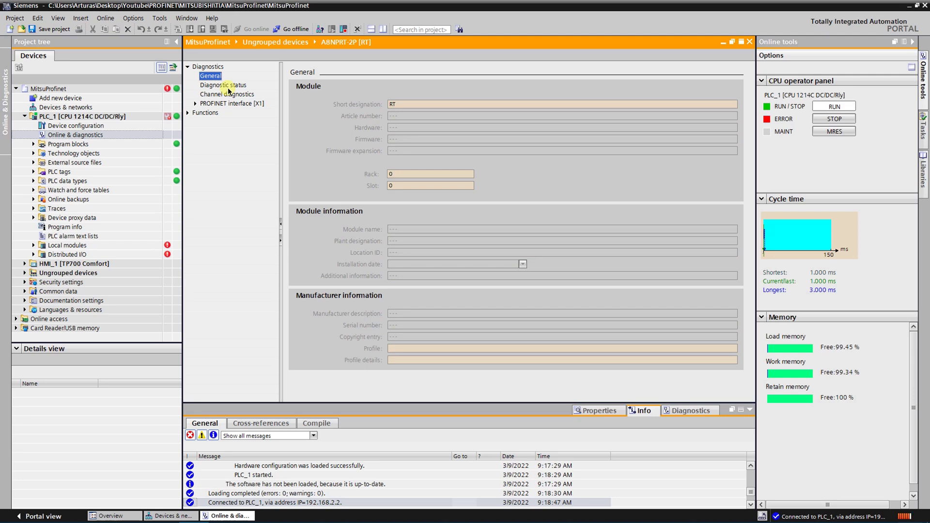
click(227, 86)
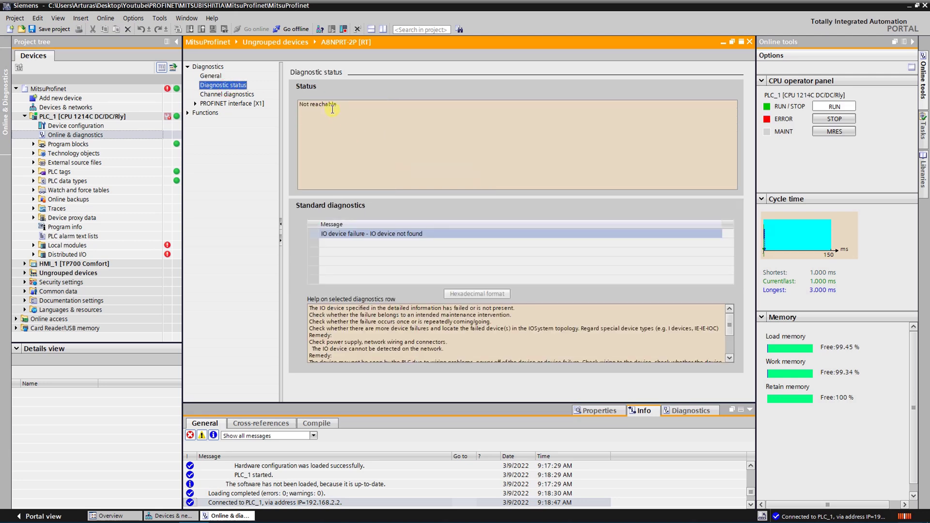
triple_click(332, 107)
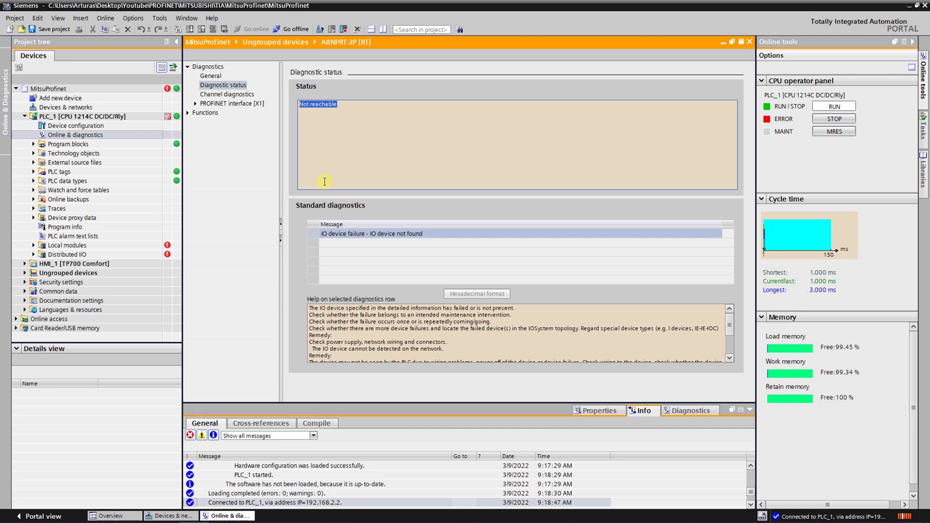
click(750, 41)
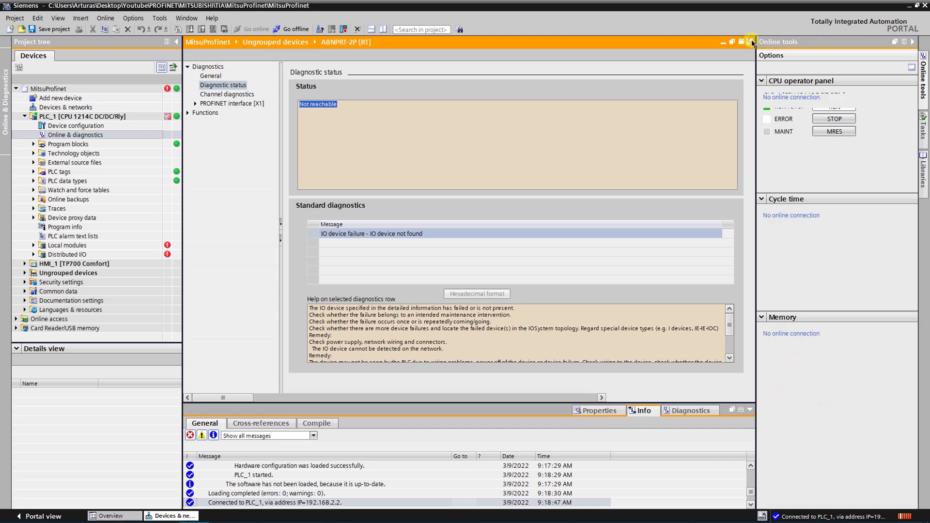
- Go offline and open the PROFINET device name assignment for the A8NPRT-2P module
click(291, 29)
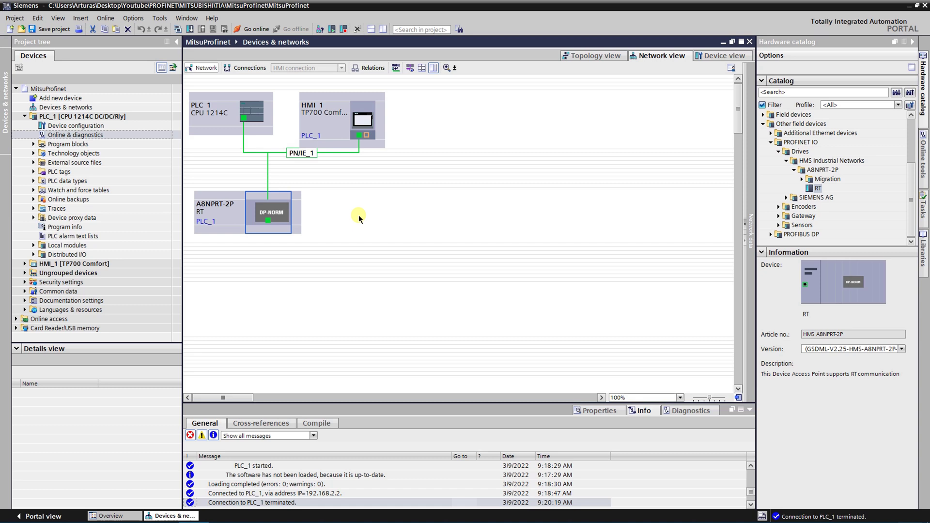
click(273, 198)
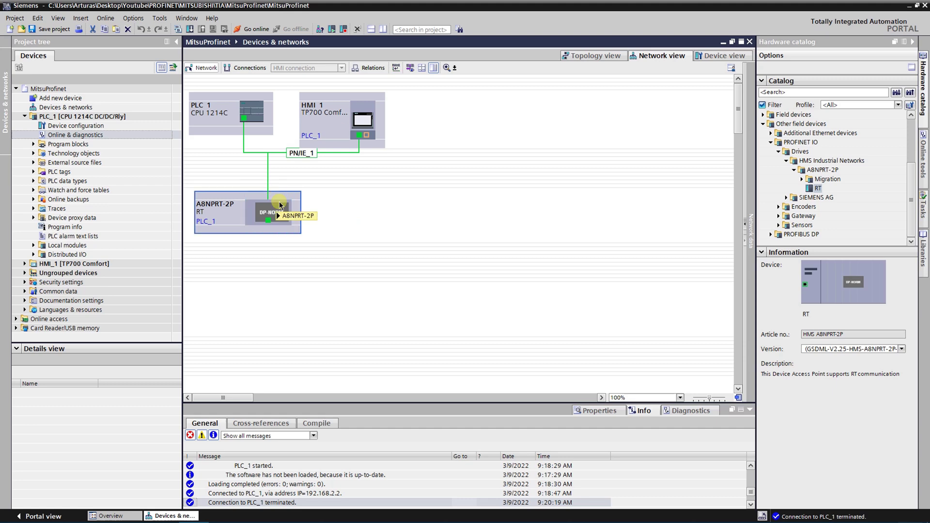
click(274, 206)
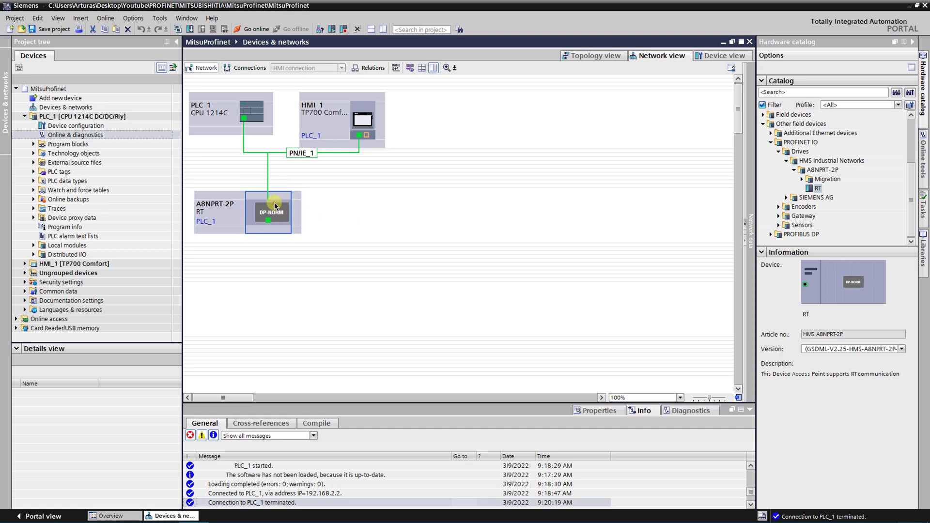
click(397, 69)
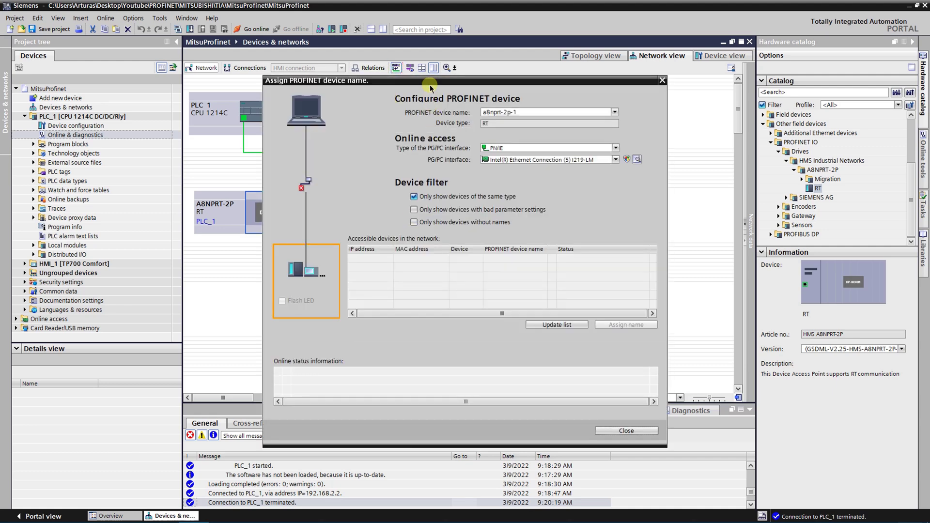
drag(430, 80, 399, 69)
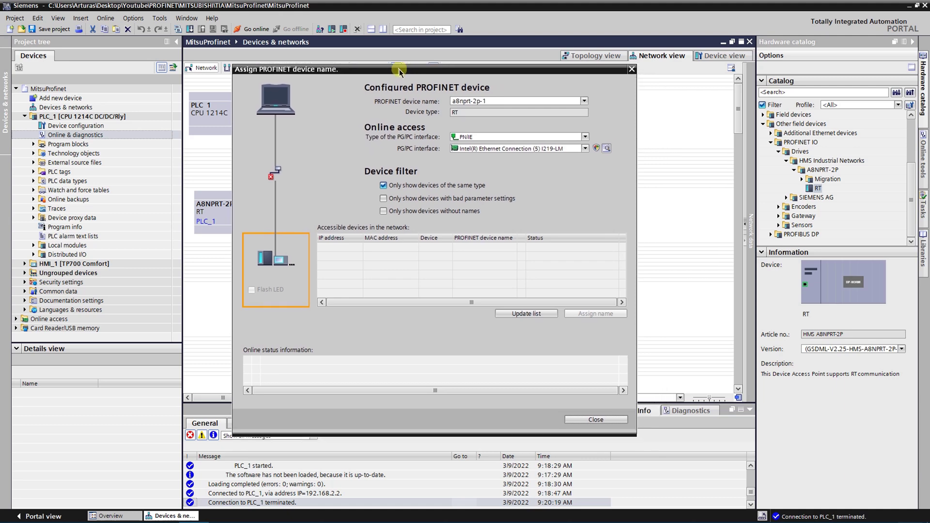
- Search the network for devices to receive the name a8nprt-2p-1, using the PN/IE interface type and the Intel(R) Ethernet Connection (5) I219-LM adapter
click(584, 101)
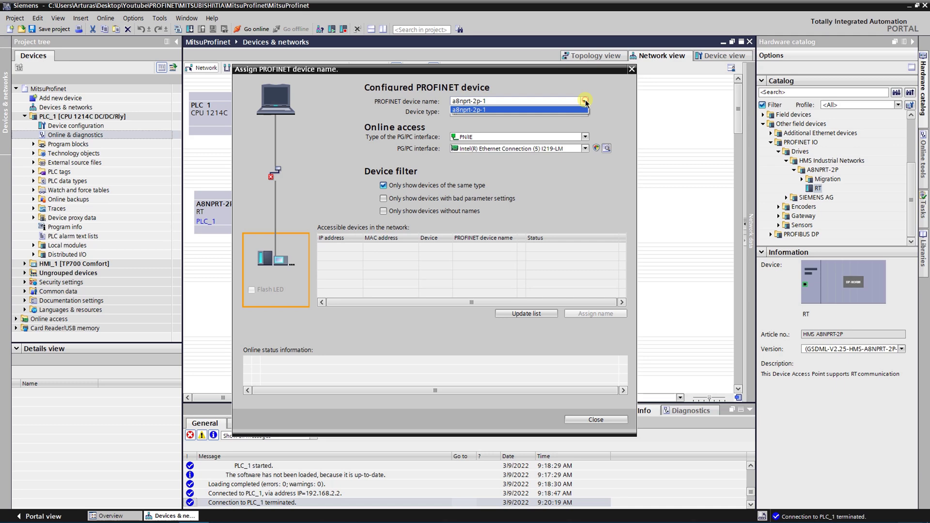
click(405, 138)
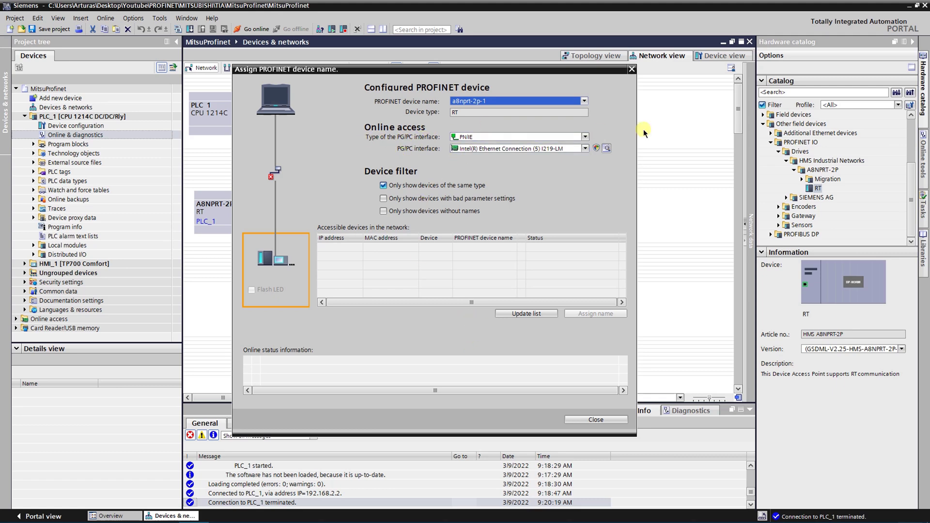
click(586, 136)
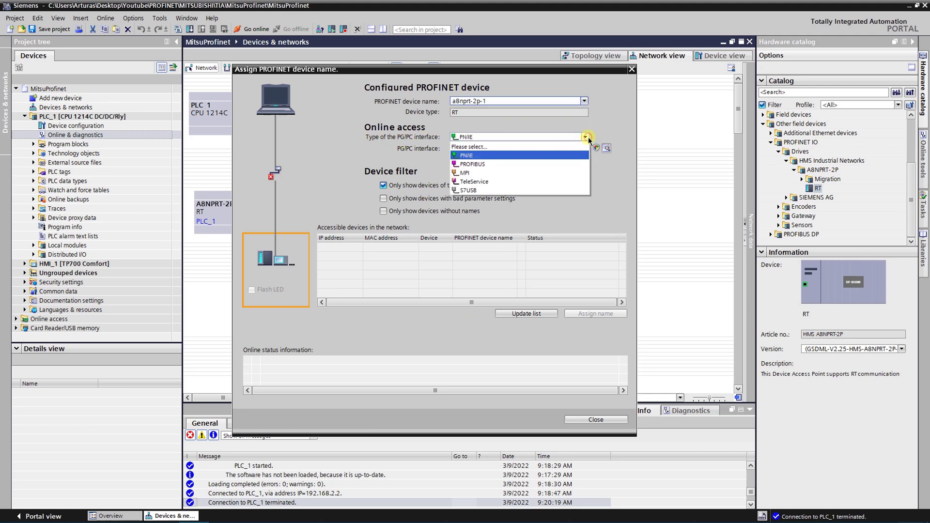
click(586, 137)
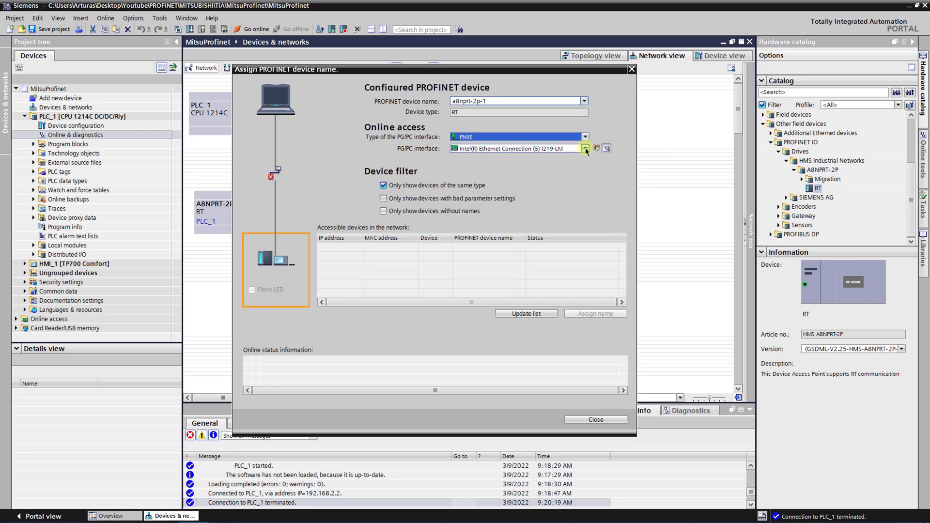
click(585, 149)
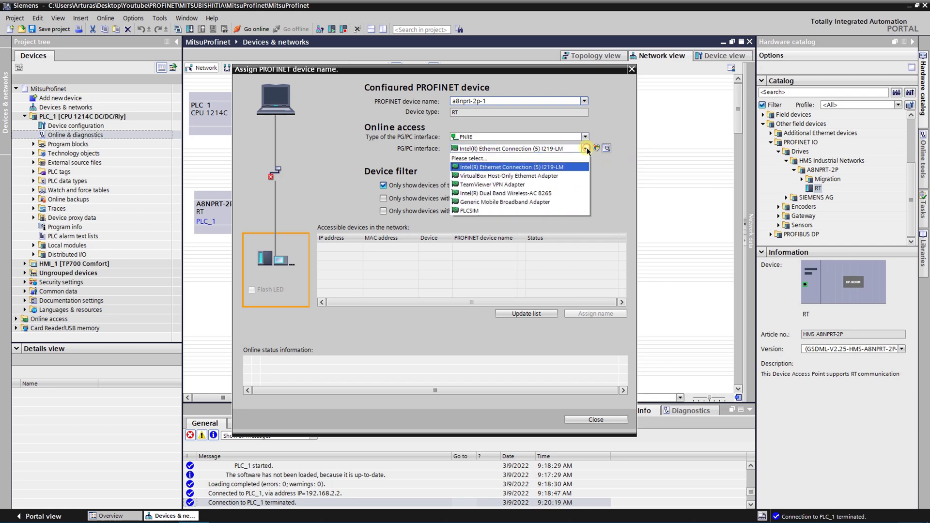
click(586, 148)
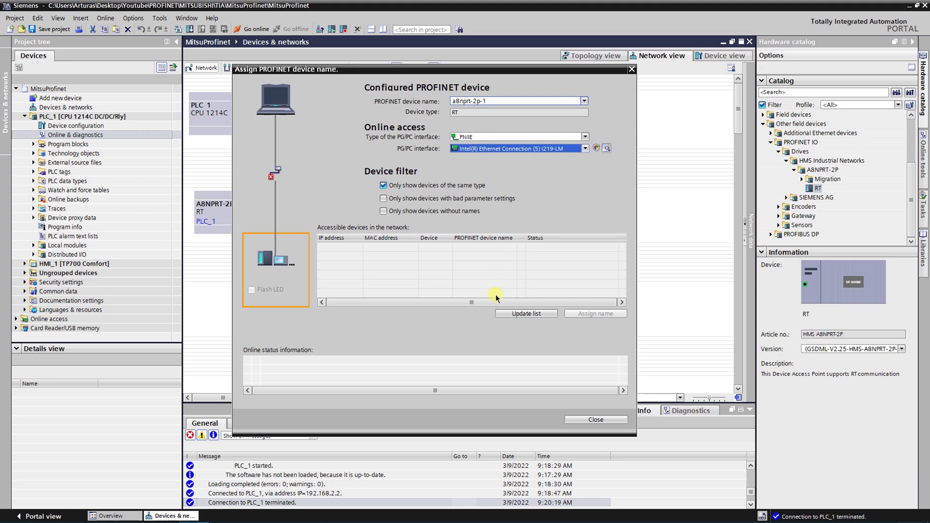
click(515, 313)
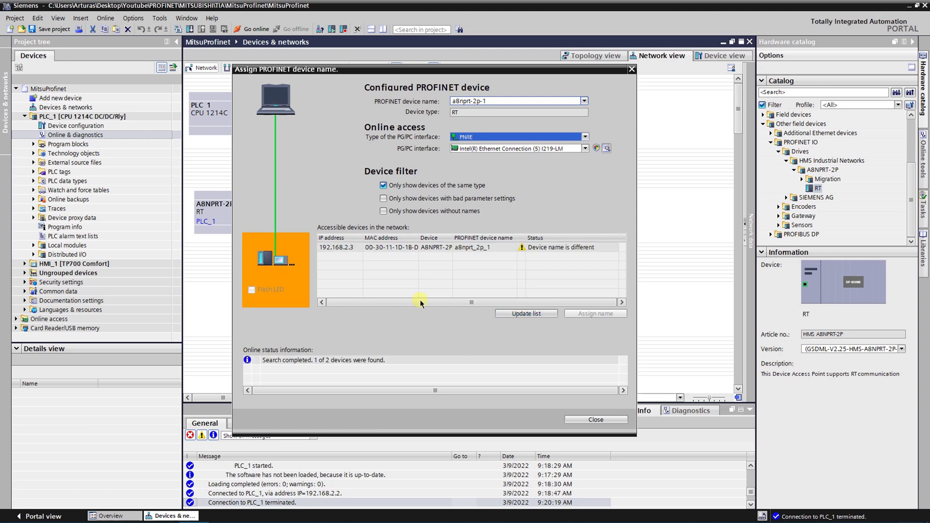
- Assign the PROFINET device name a8nprt-2p-1 to the accessible A8NPRT-2P device at 192.168.2.3 and close the assignment dialog
click(407, 248)
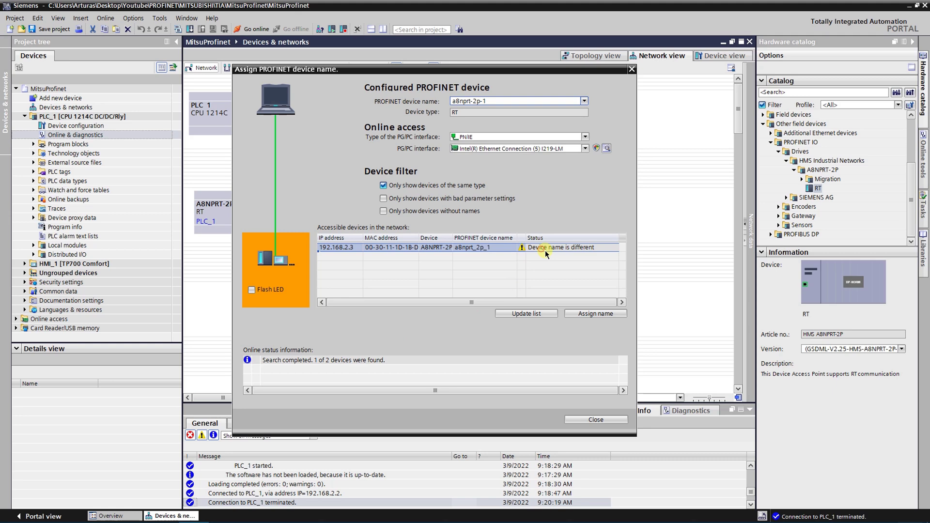
click(423, 246)
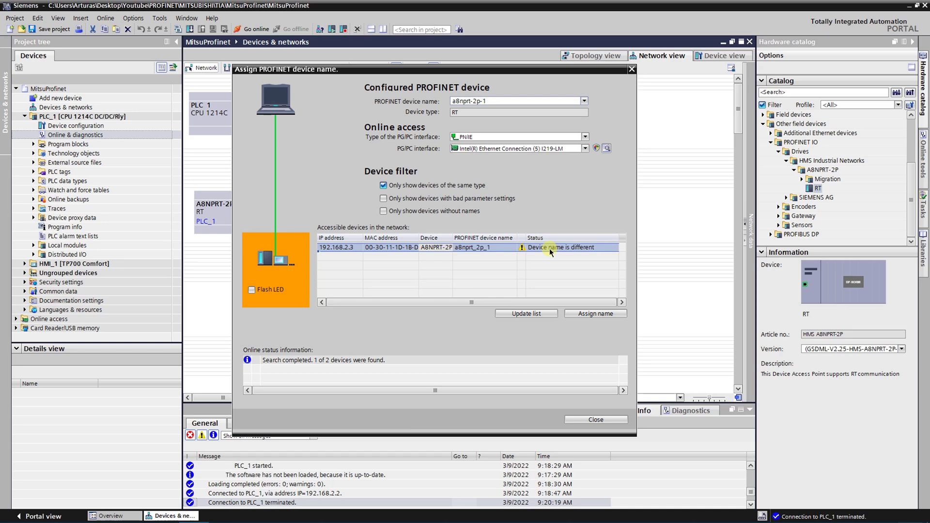
click(585, 315)
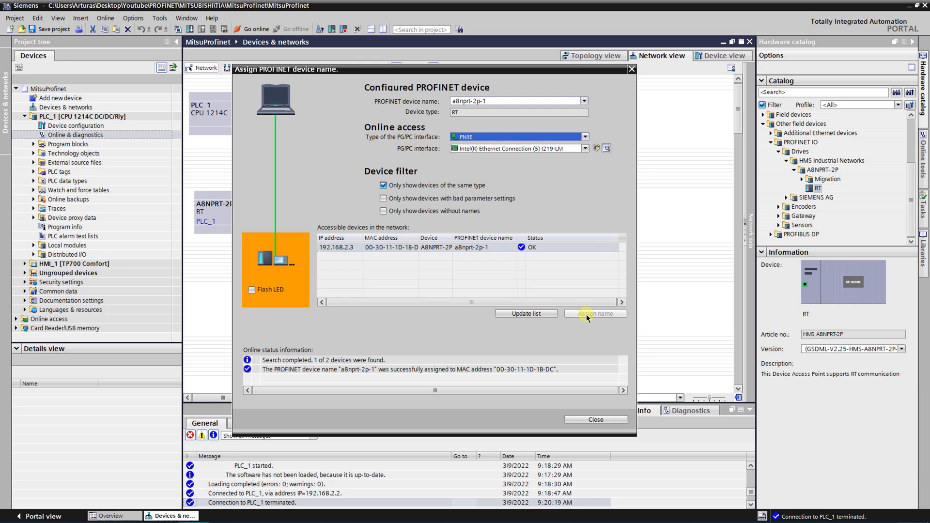
click(390, 248)
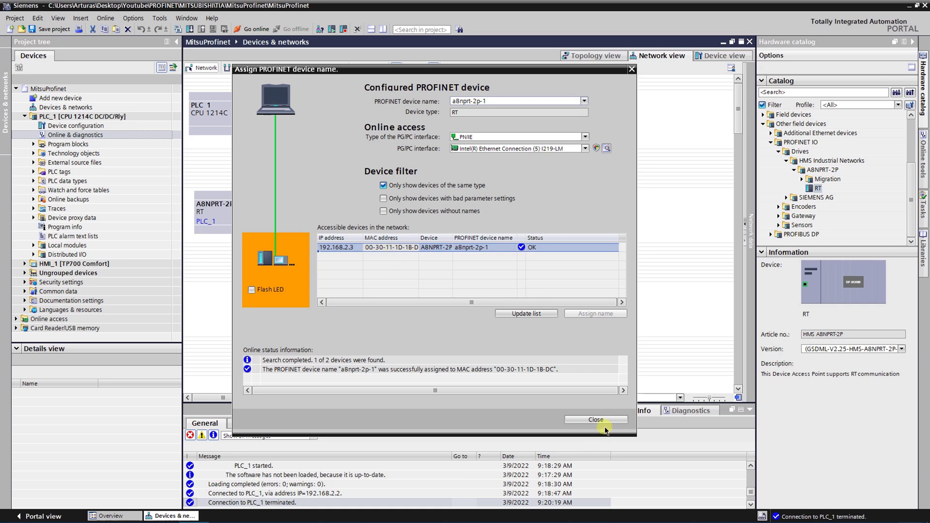
click(592, 419)
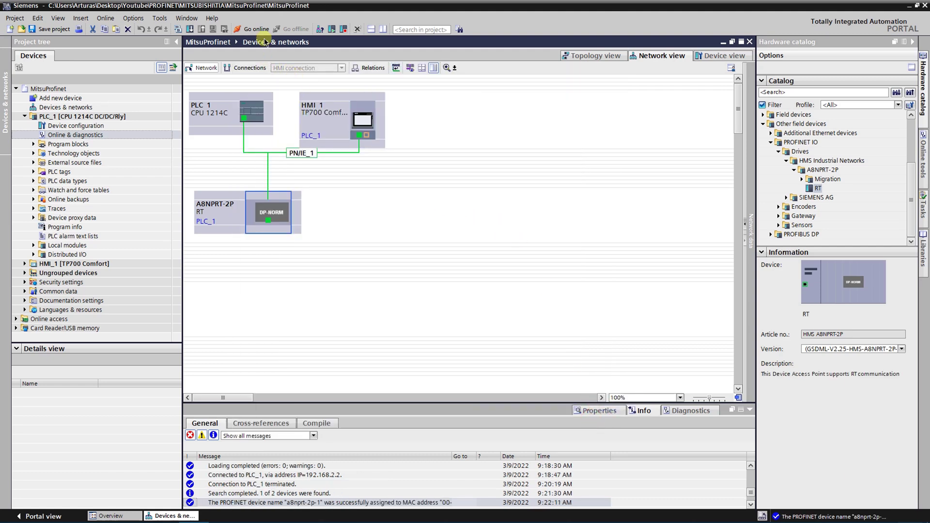
- Go online with PLC_1 and check the status of the devices in the PROFINET IO system under its Distributed I/O, collapsing the folder again
click(250, 29)
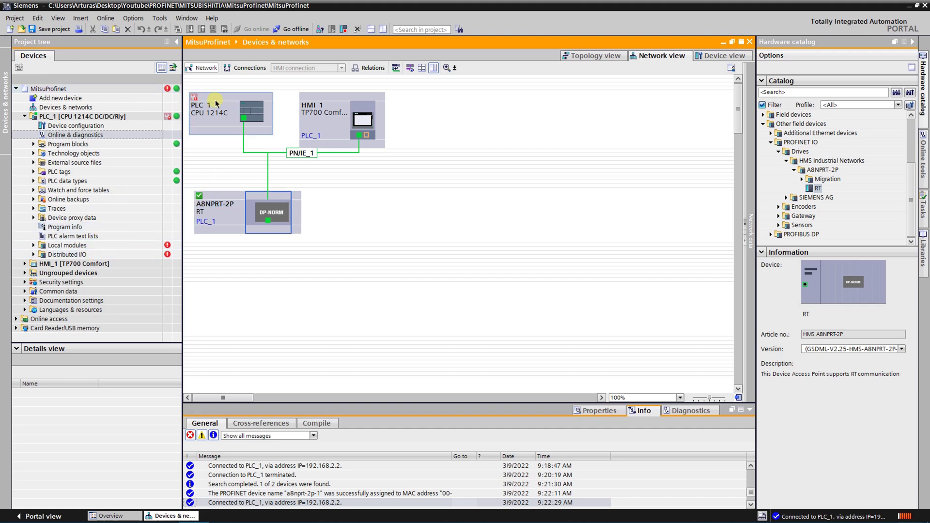
click(33, 254)
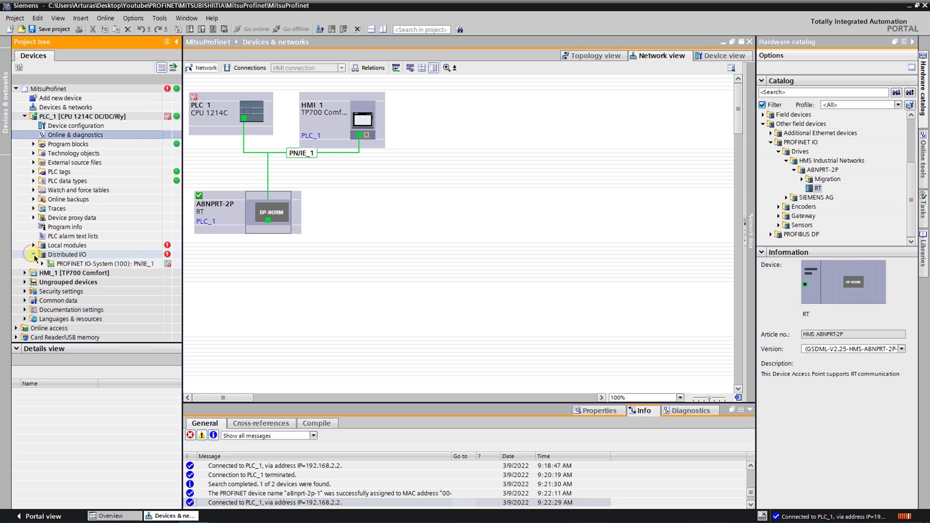
click(43, 263)
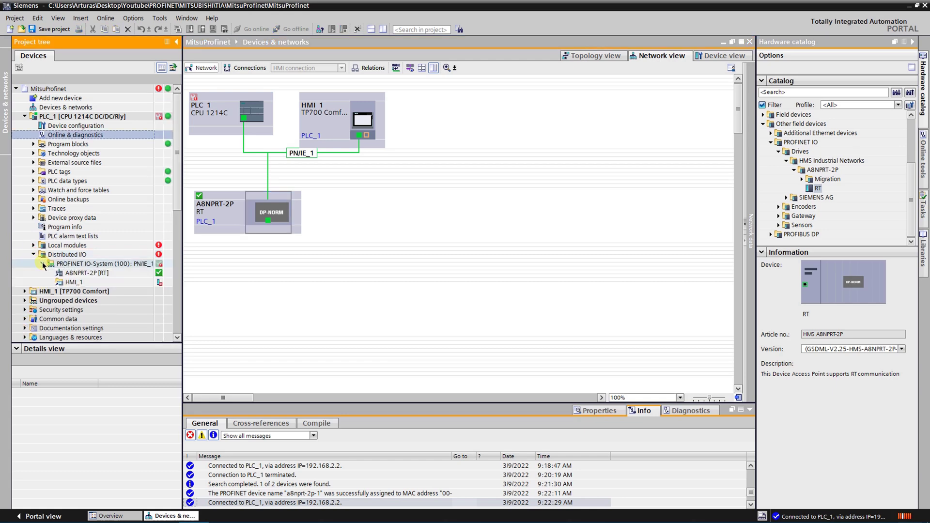
click(68, 281)
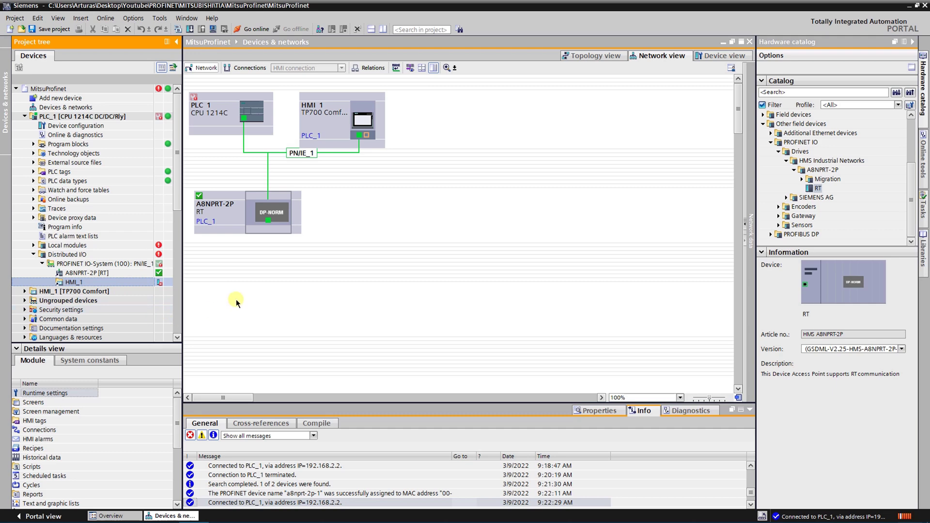
click(43, 263)
click(48, 255)
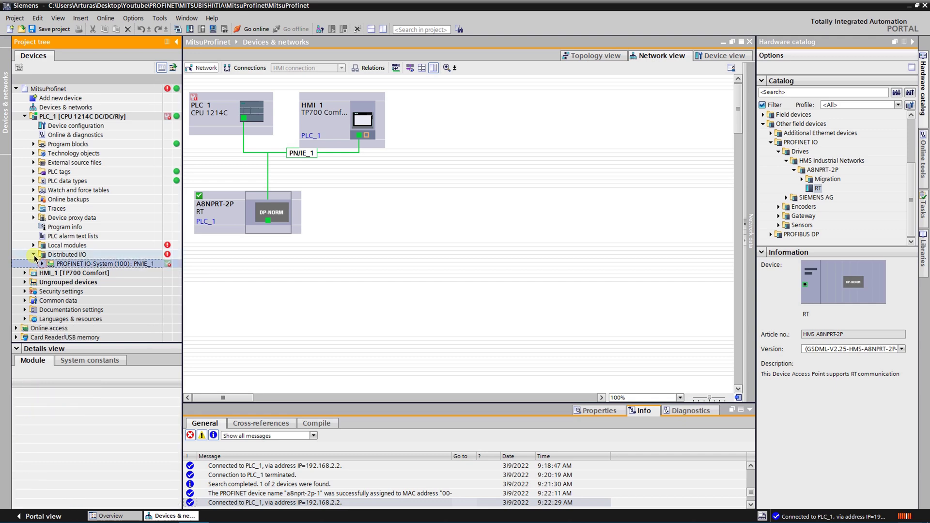
click(33, 255)
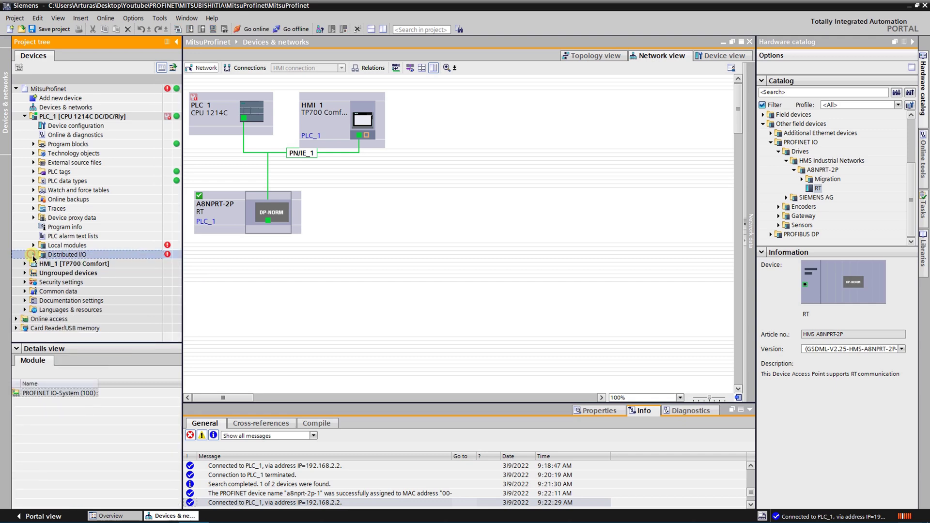
- Reopen the A8NPRT-2P module's online diagnostics and check its general module information and diagnostic status
right_click(285, 212)
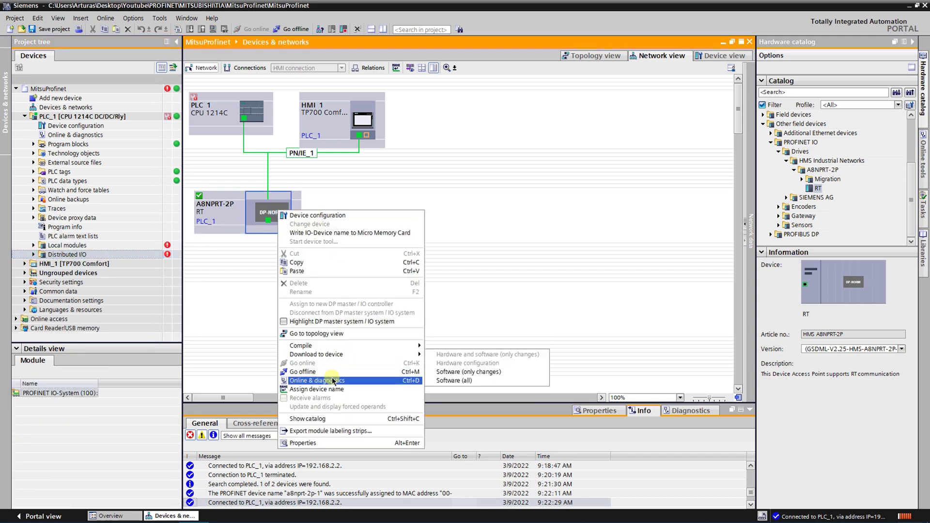
click(330, 380)
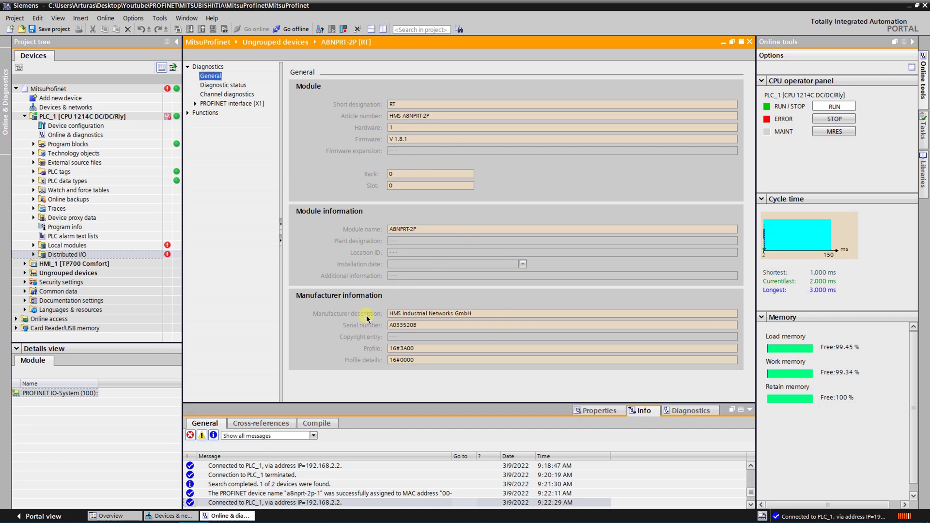
click(232, 85)
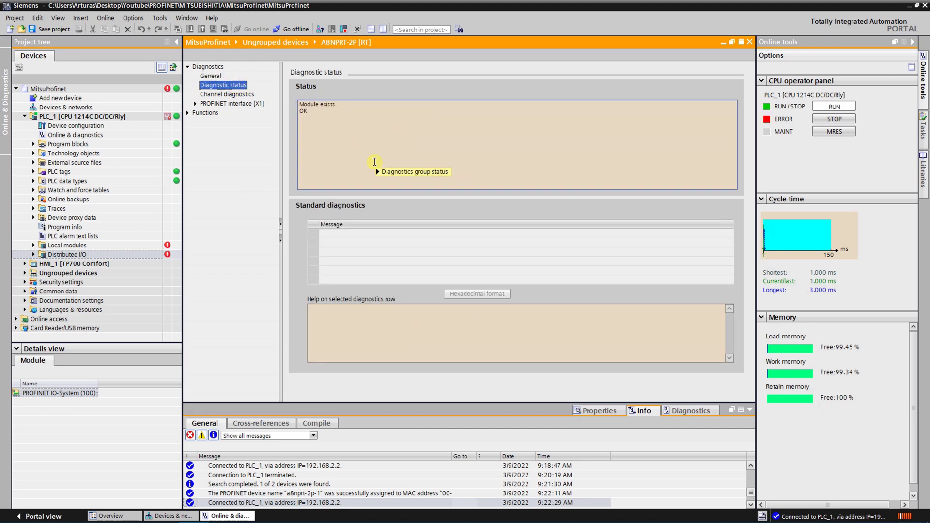
- Check the A8NPRT-2P module's channel diagnostics and its PROFINET interface [X1] overview, including the IO controller name and IP address
click(242, 96)
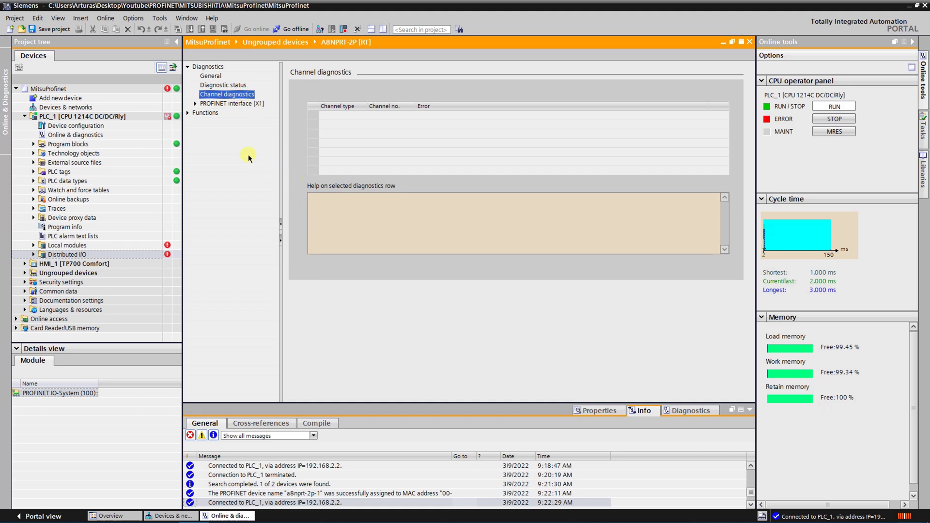
click(217, 104)
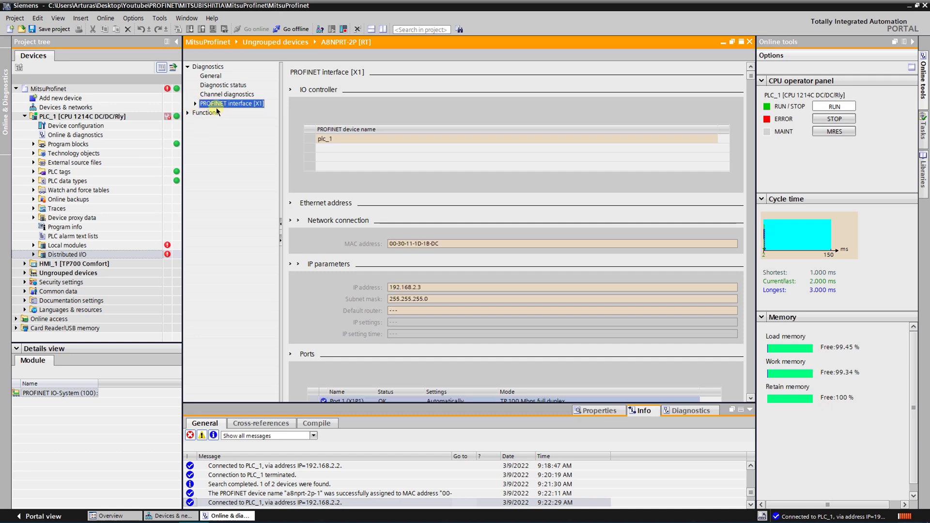
click(333, 139)
click(346, 138)
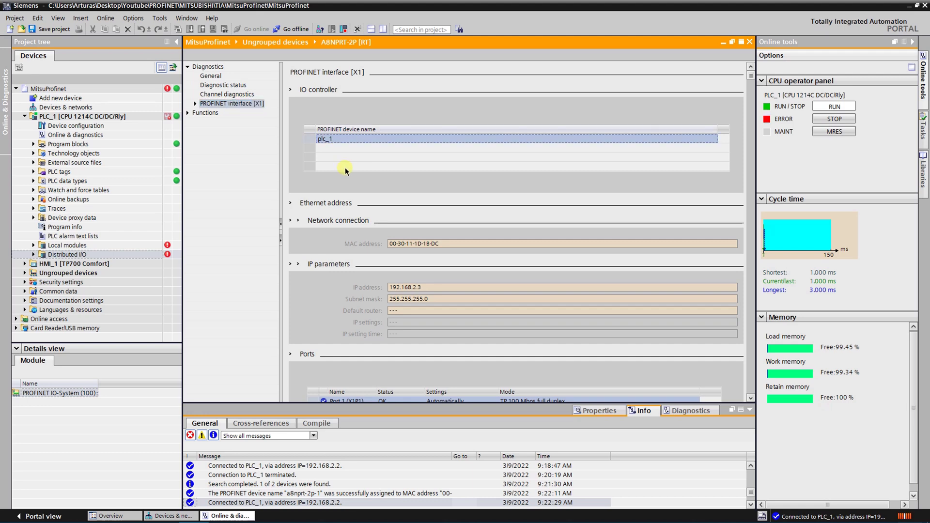
click(409, 287)
double_click(432, 286)
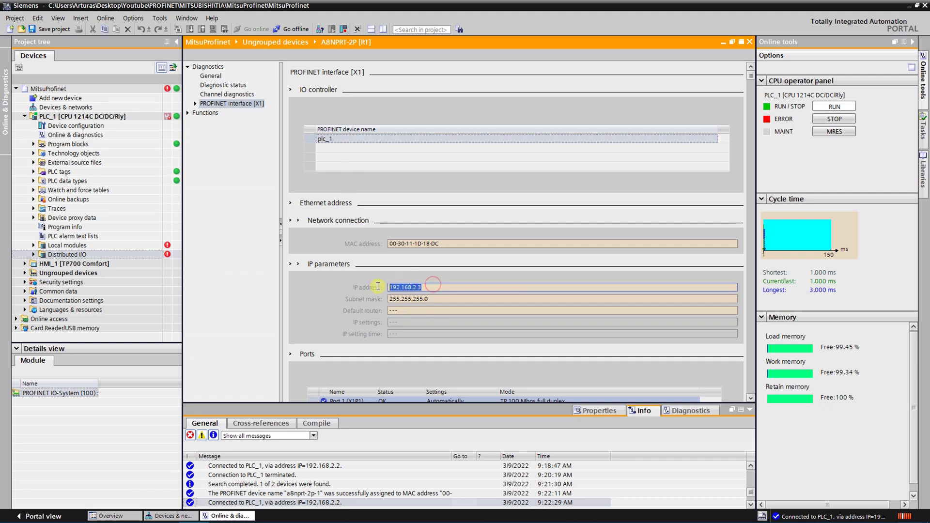
- Expand the PROFINET interface [X1] diagnostics and inspect the IO controller and Ethernet address details, including IP address and subnet mask
double_click(206, 103)
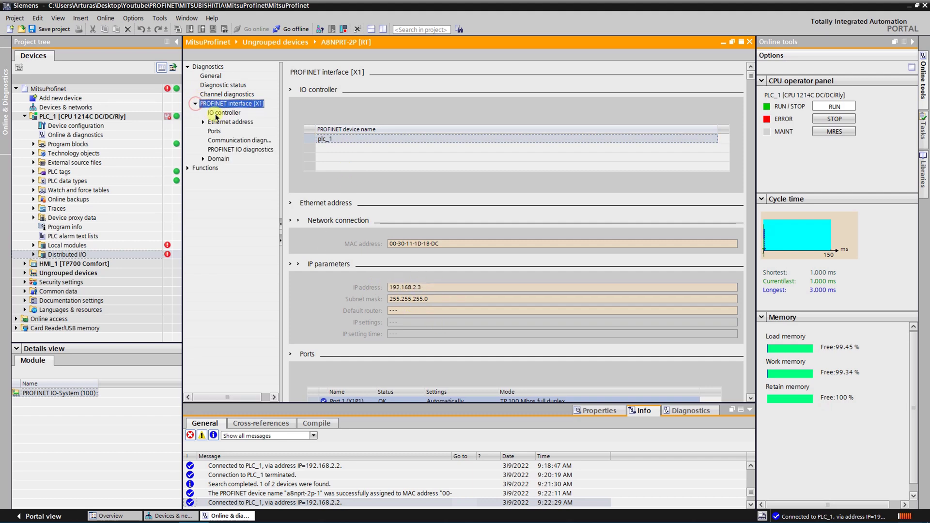
click(219, 113)
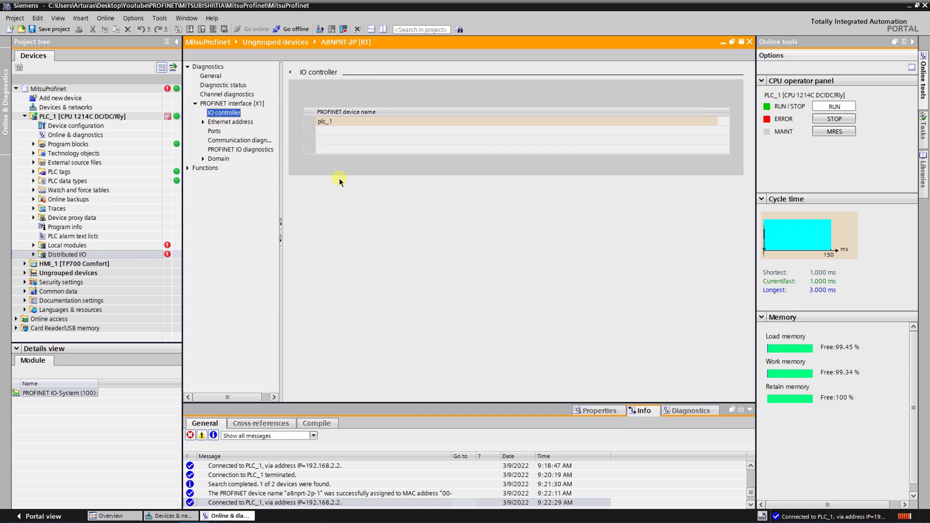
click(241, 123)
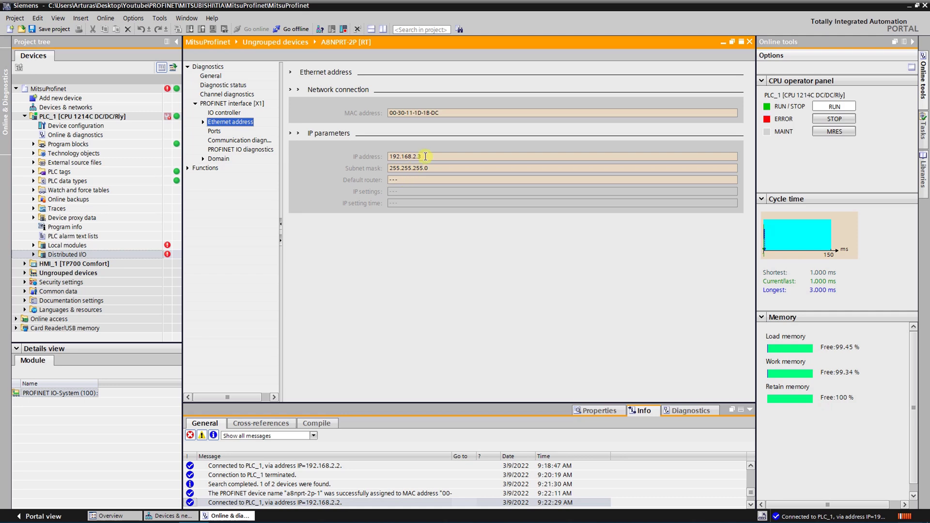
double_click(406, 156)
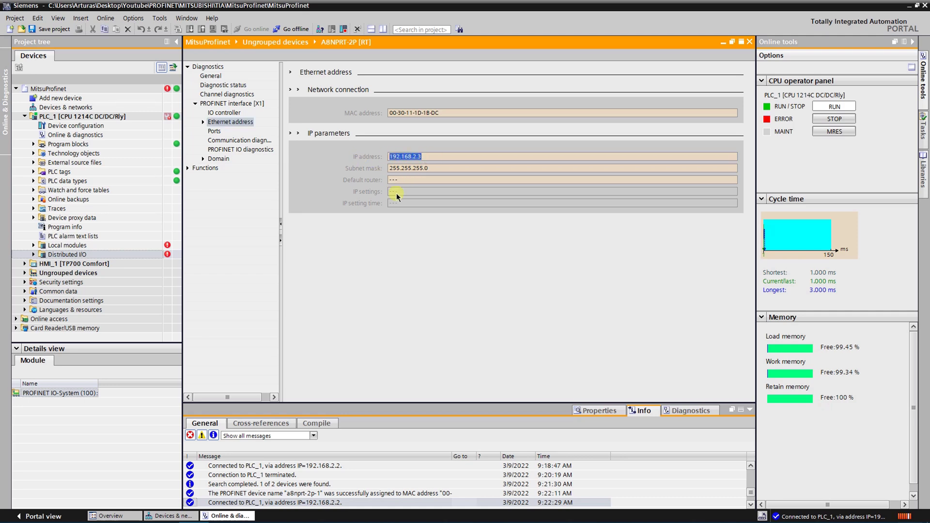
double_click(429, 168)
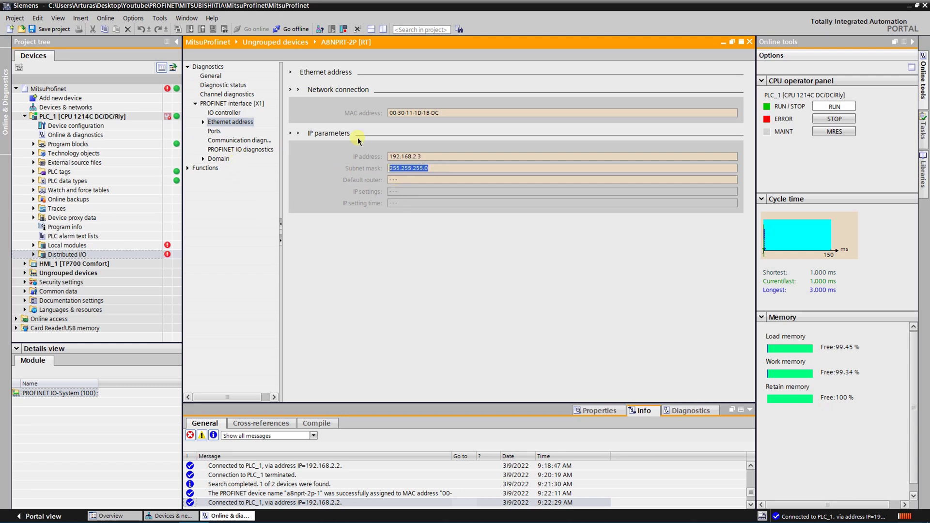
click(203, 122)
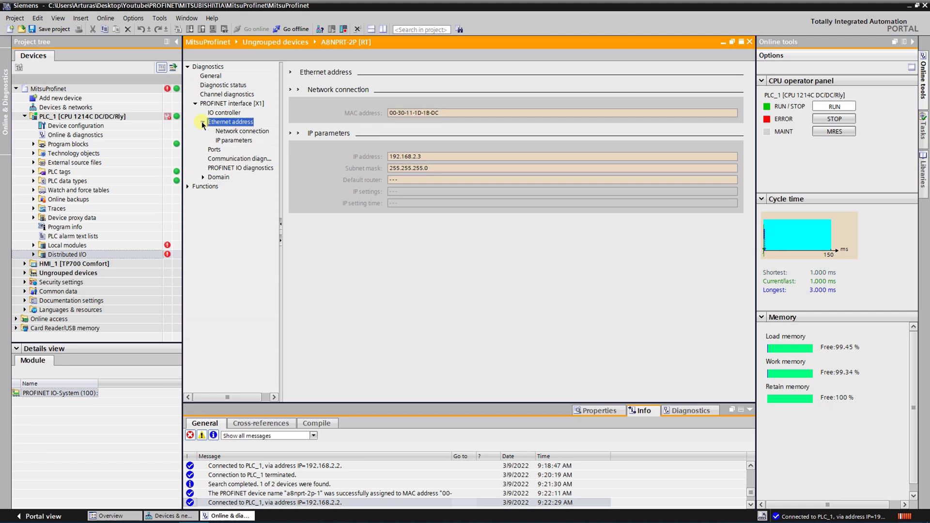
- Check the module's PROFINET IO diagnostics and communication diagnostics for entries, collapsing the Ethernet address branch again
click(239, 168)
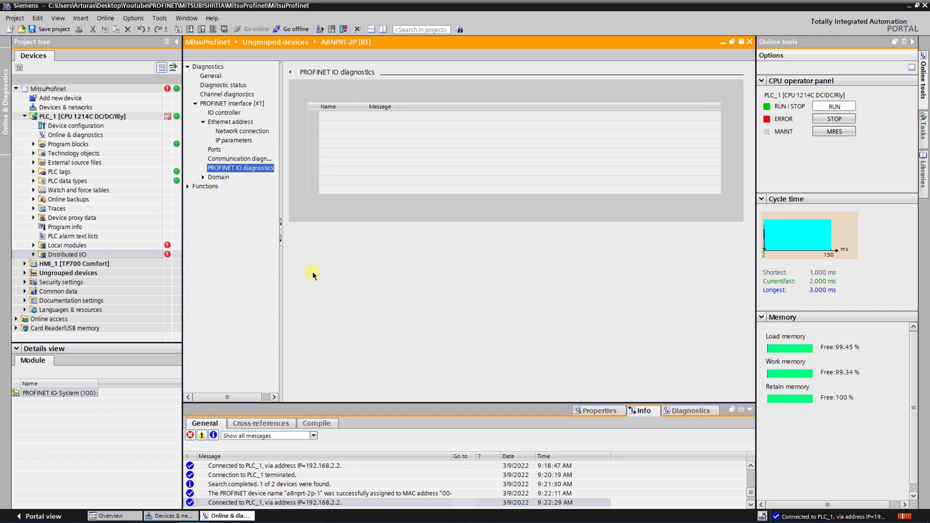
click(234, 158)
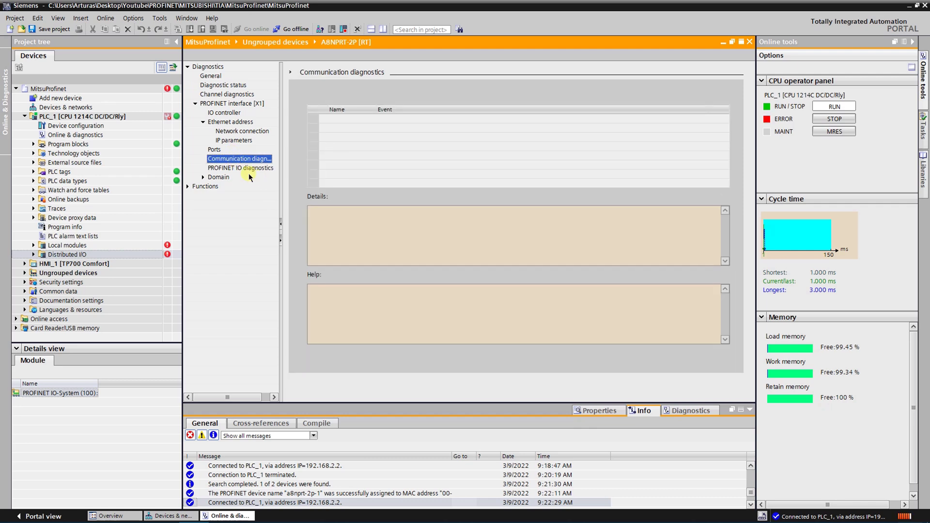
click(203, 122)
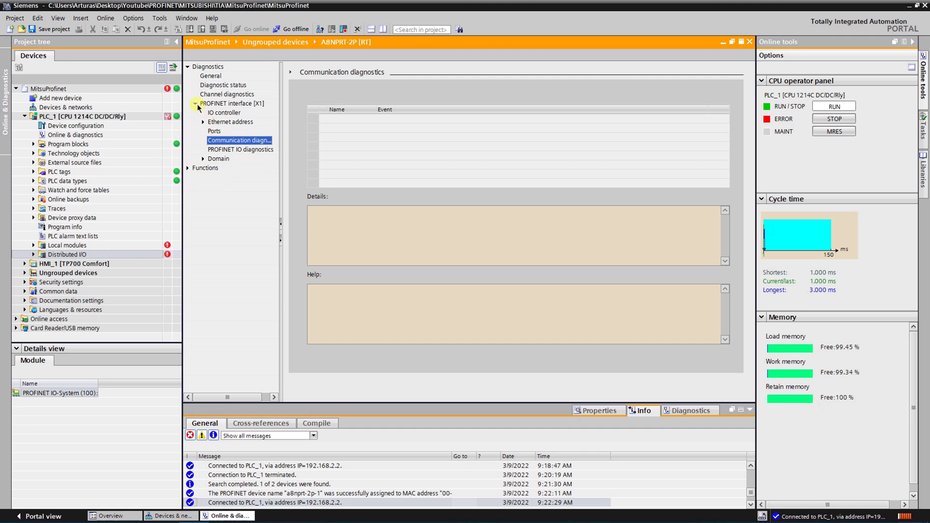
- Collapse the PROFINET interface diagnostics, return to the module's general information and go offline from PLC_1
click(195, 103)
click(214, 85)
click(205, 75)
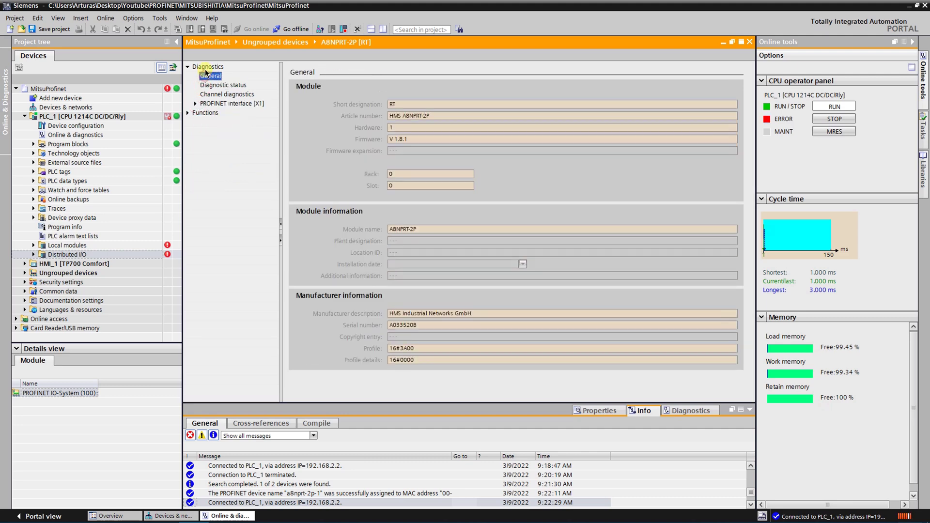
click(205, 68)
click(284, 29)
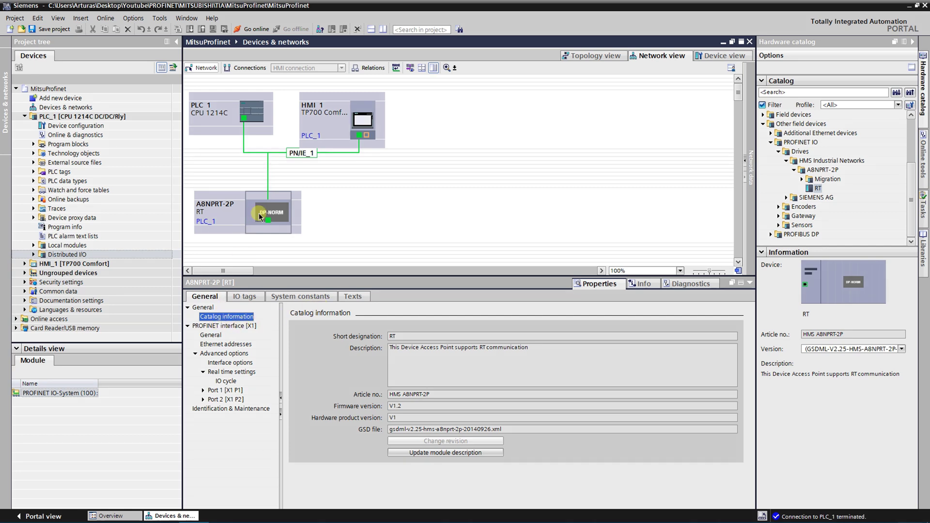
- Review the offline PROFINET interface properties of the A8NPRT-2P: general data, Ethernet addresses and advanced options
click(213, 336)
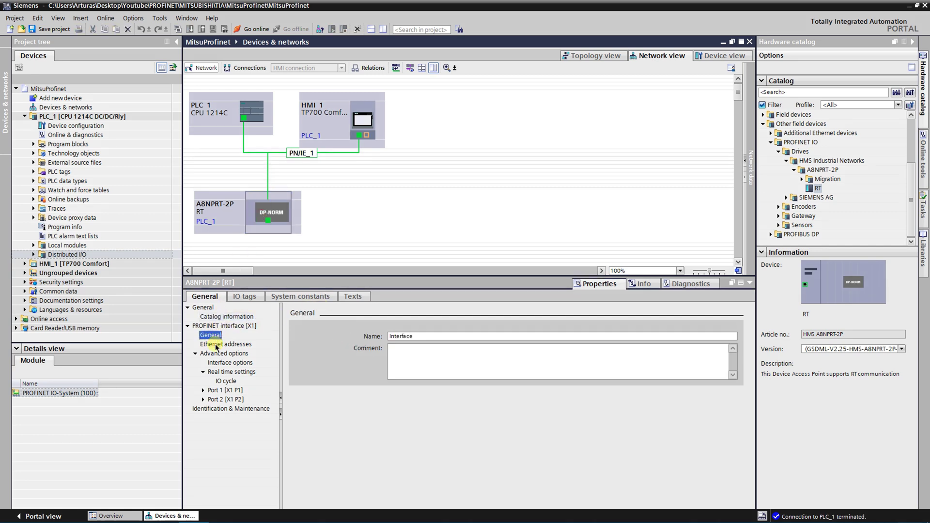
click(216, 344)
scroll(365, 390, down, 3)
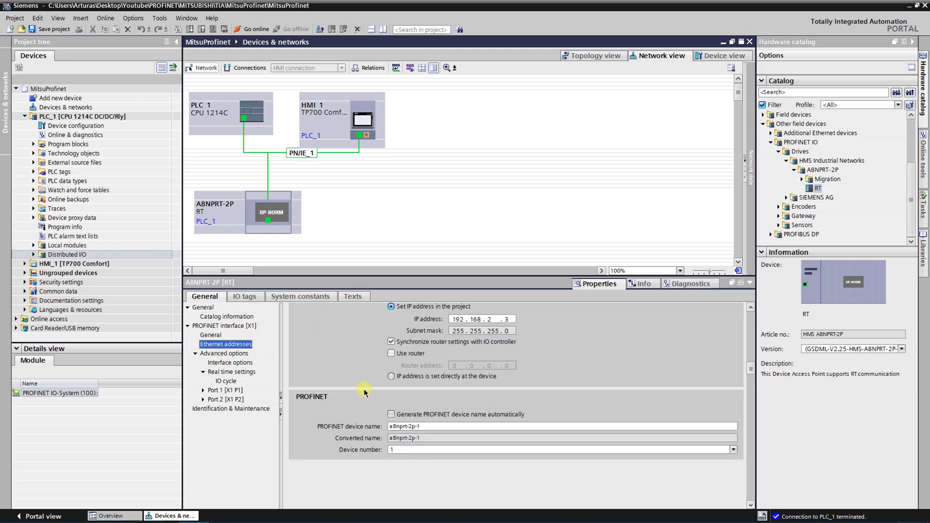
scroll(364, 391, up, 1)
scroll(344, 387, up, 1)
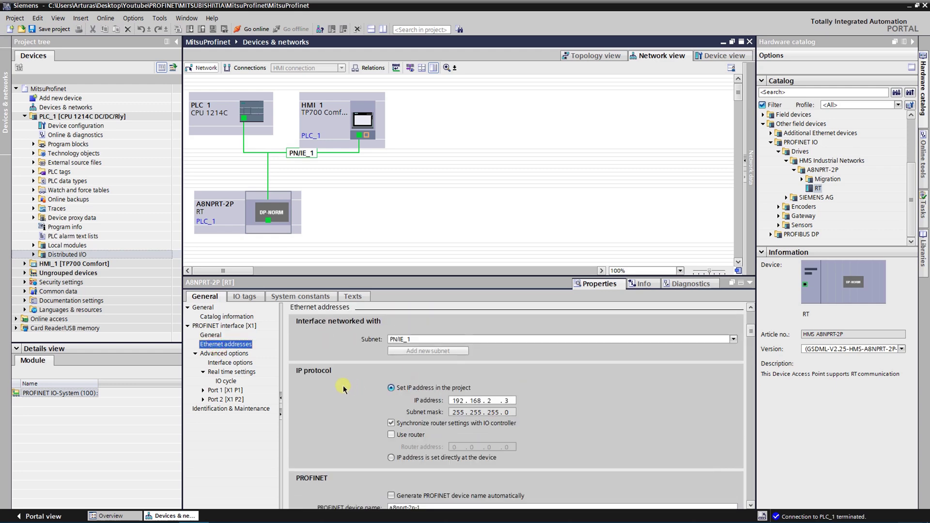
click(227, 354)
scroll(354, 370, down, 4)
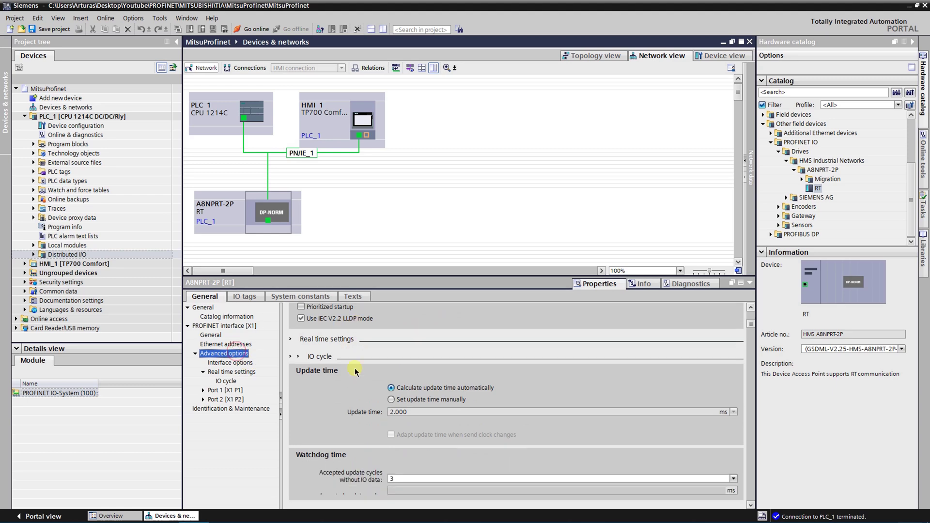
scroll(354, 371, up, 4)
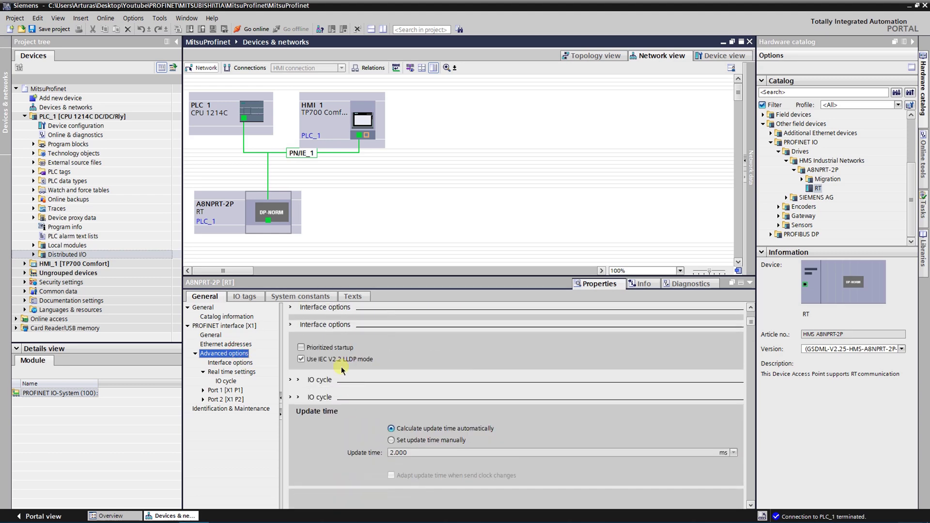
- Select PLC_1 in the network and review its PROFINET interface's Ethernet addresses, time synchronization and operating mode settings
click(250, 114)
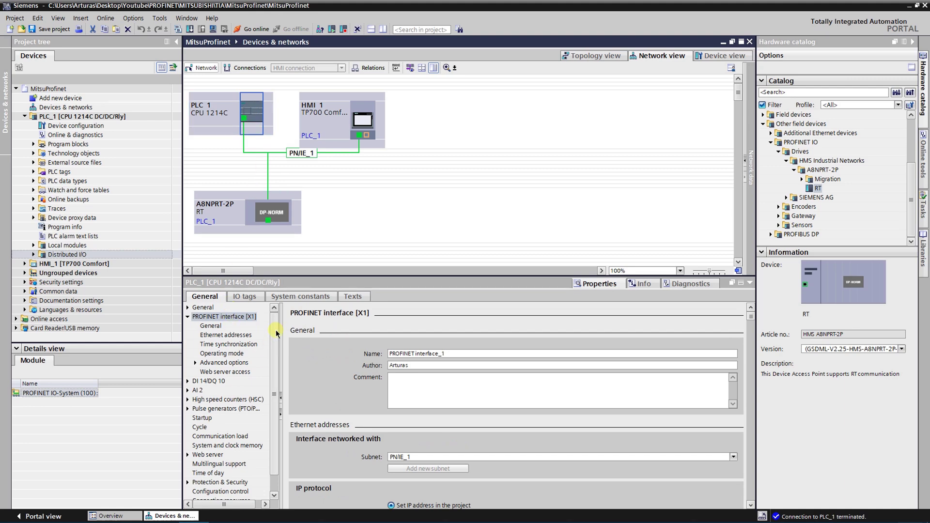
click(219, 335)
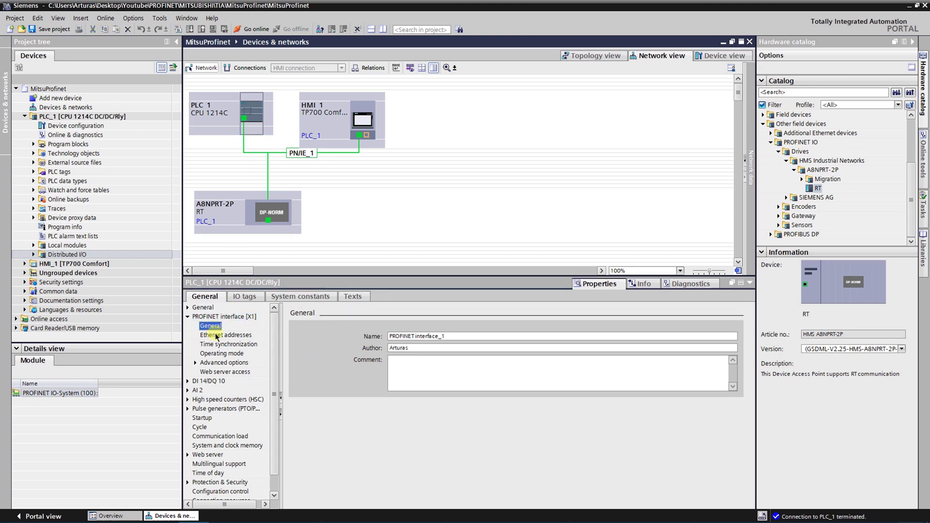
scroll(363, 392, down, 3)
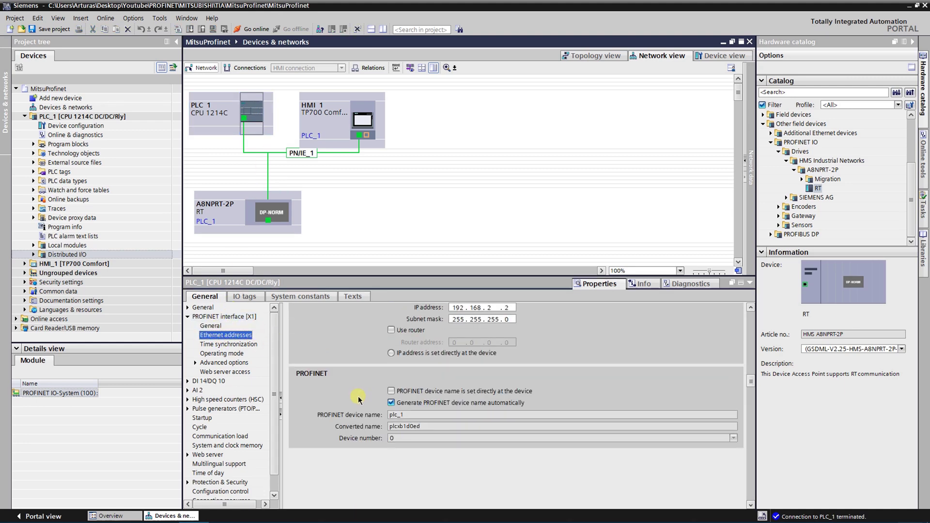
click(246, 345)
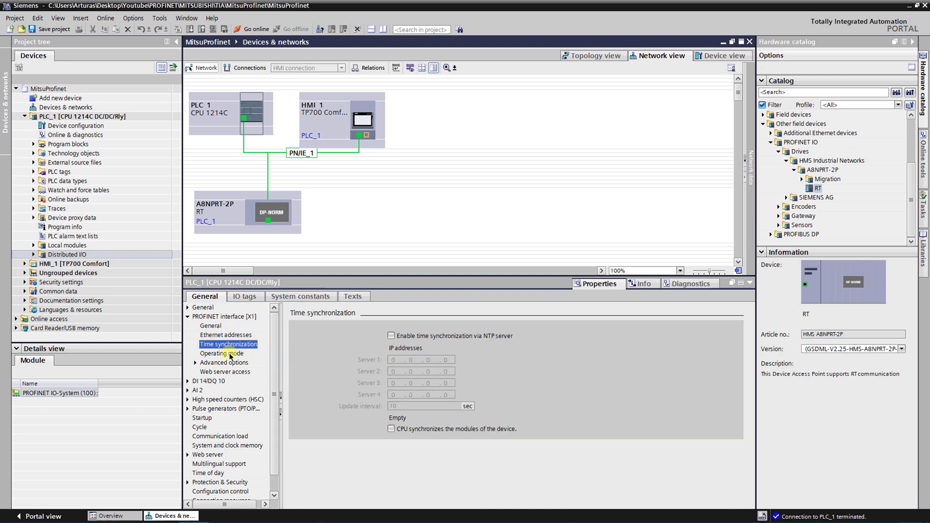
click(229, 356)
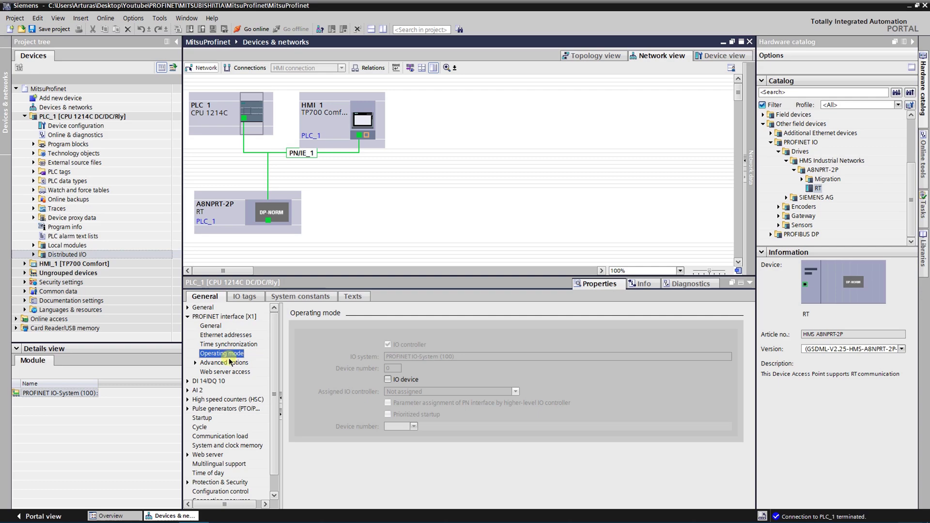